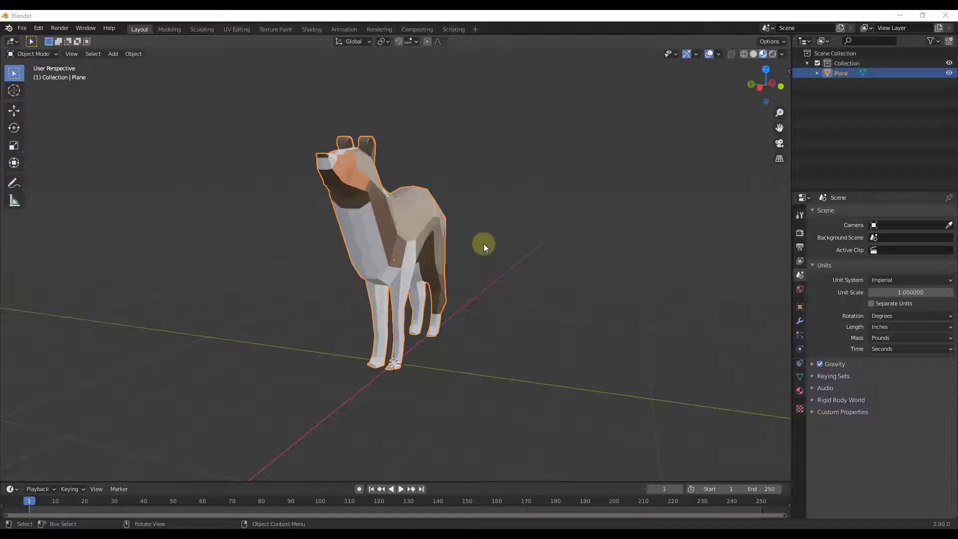
# Search the add-on preferences for "ima" to check that Import Images as Planes is enabled.
pyautogui.click(38, 28)
pyautogui.click(59, 169)
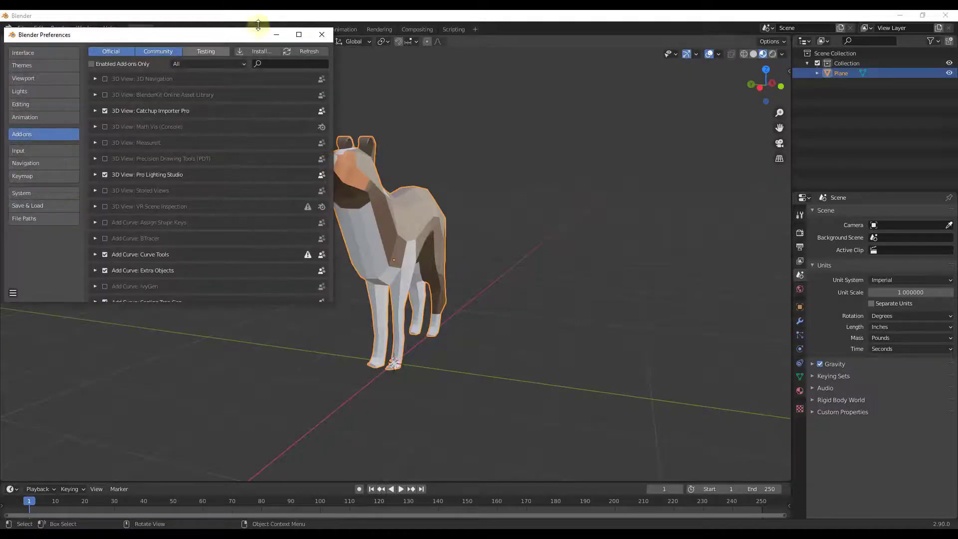
pyautogui.click(277, 64)
pyautogui.write('ima')
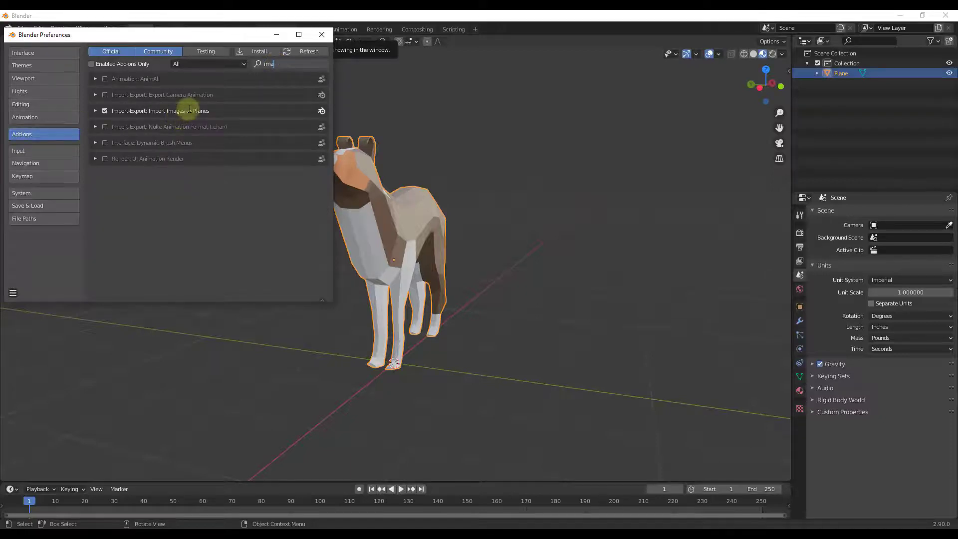
pyautogui.click(322, 34)
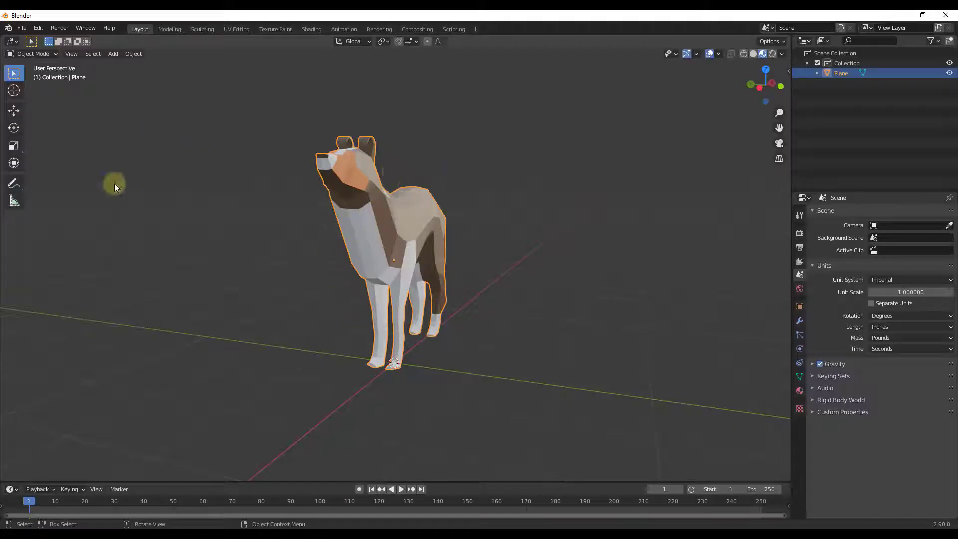
# Import Window Image.jpg from the 09 - Window folder as an image plane.
pyautogui.moveTo(761, 86)
pyautogui.mouseDown()
pyautogui.moveTo(751, 92)
pyautogui.moveTo(762, 87)
pyautogui.mouseUp()
pyautogui.click(762, 87)
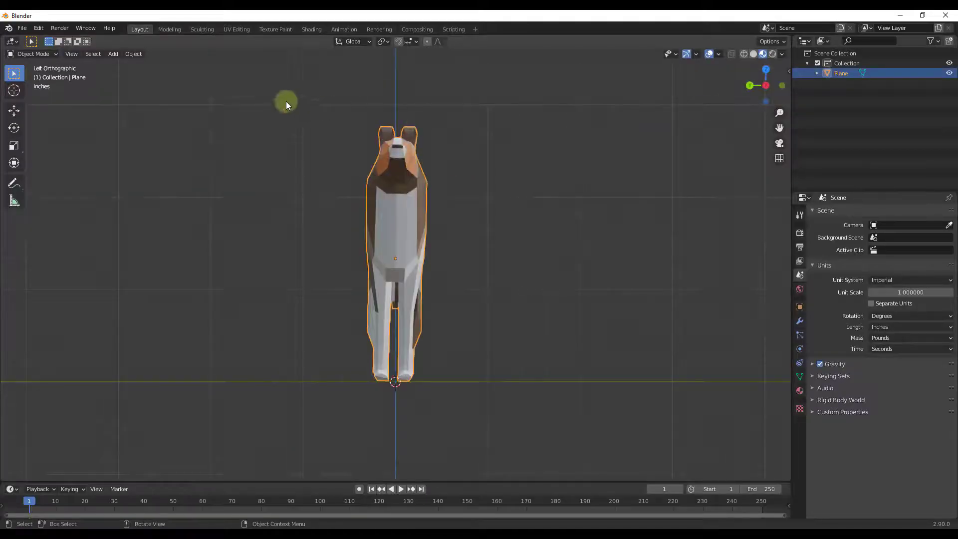
pyautogui.click(20, 31)
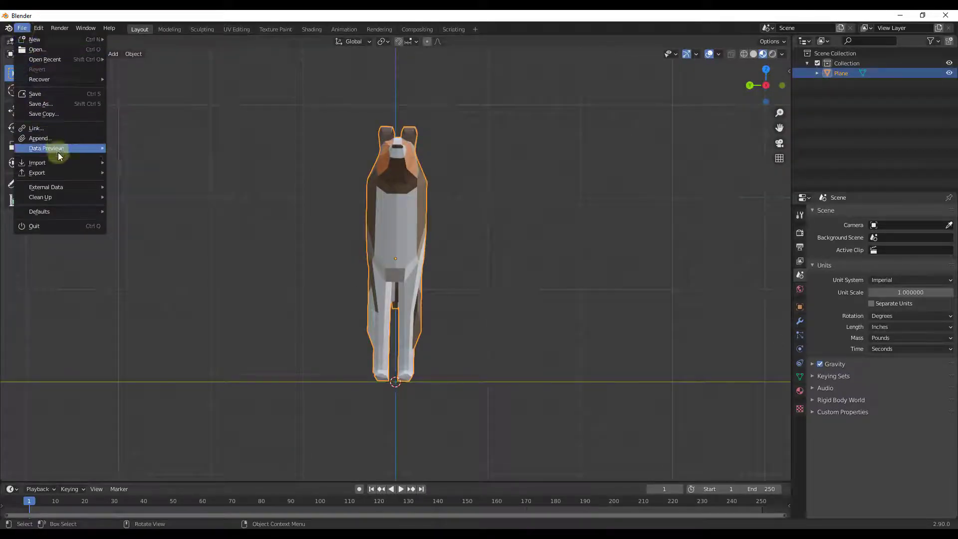
pyautogui.moveTo(61, 163)
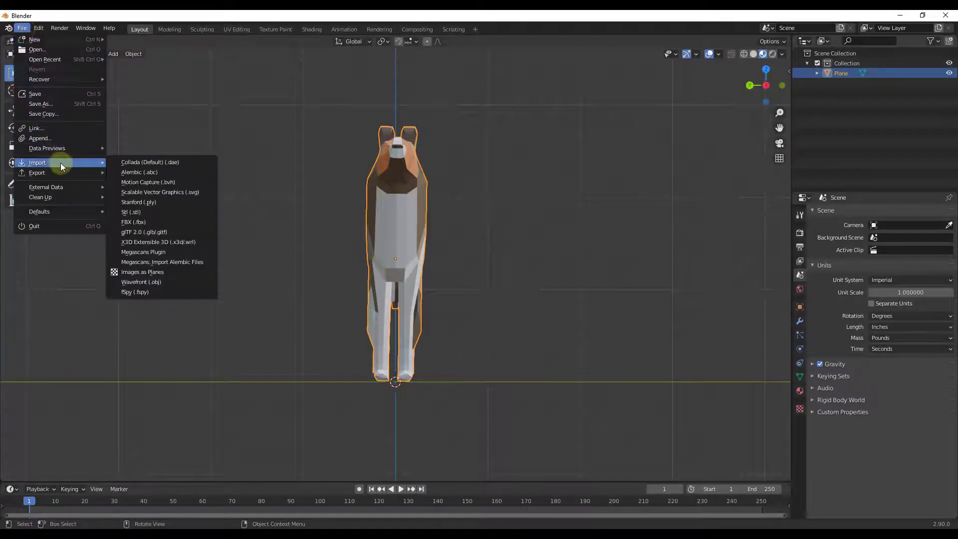
pyautogui.click(167, 271)
pyautogui.doubleClick(379, 148)
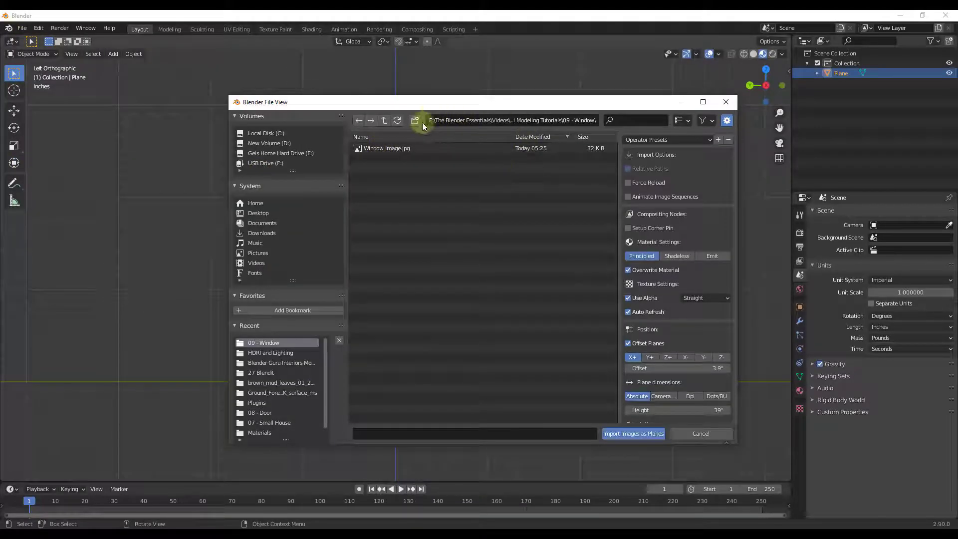
pyautogui.doubleClick(384, 148)
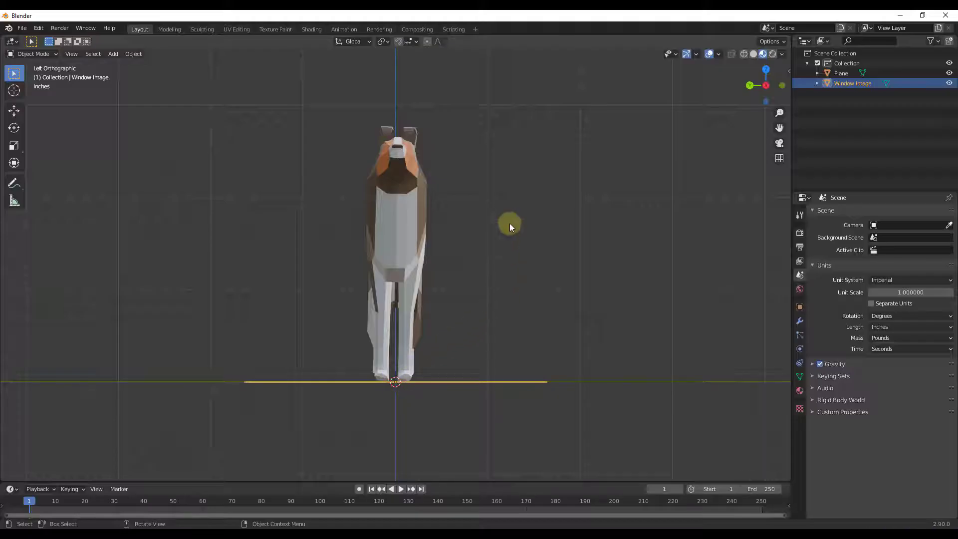
# Rotate the window image plane 90° about Y and 90° about X so the window stands upright.
pyautogui.write('ry')
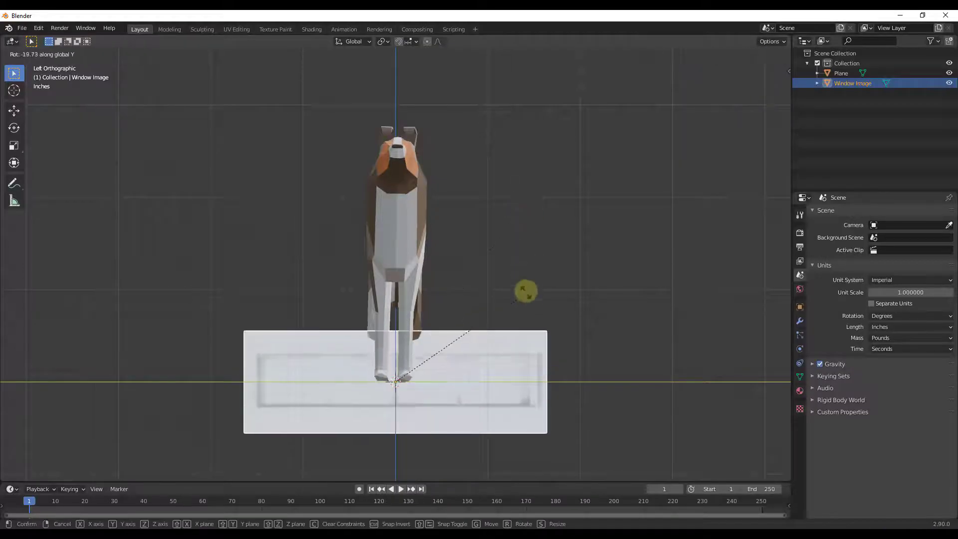
pyautogui.write('90')
pyautogui.press('Return')
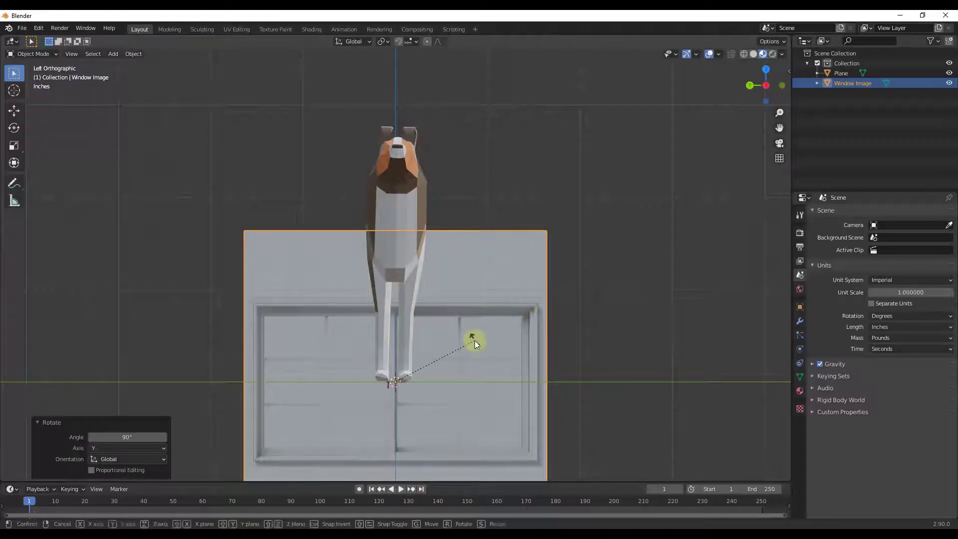
pyautogui.write('rx')
pyautogui.write('90')
pyautogui.press('Return')
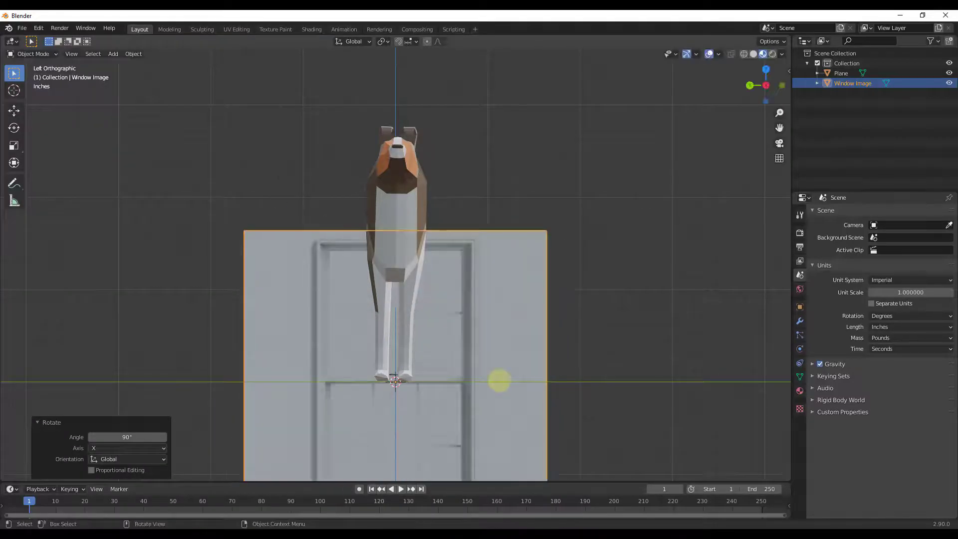
# Move the window image up about 20 inches along Z so its lower edge sits on the ground line.
pyautogui.scroll(-3, 464, 324)
pyautogui.scroll(1, 438, 364)
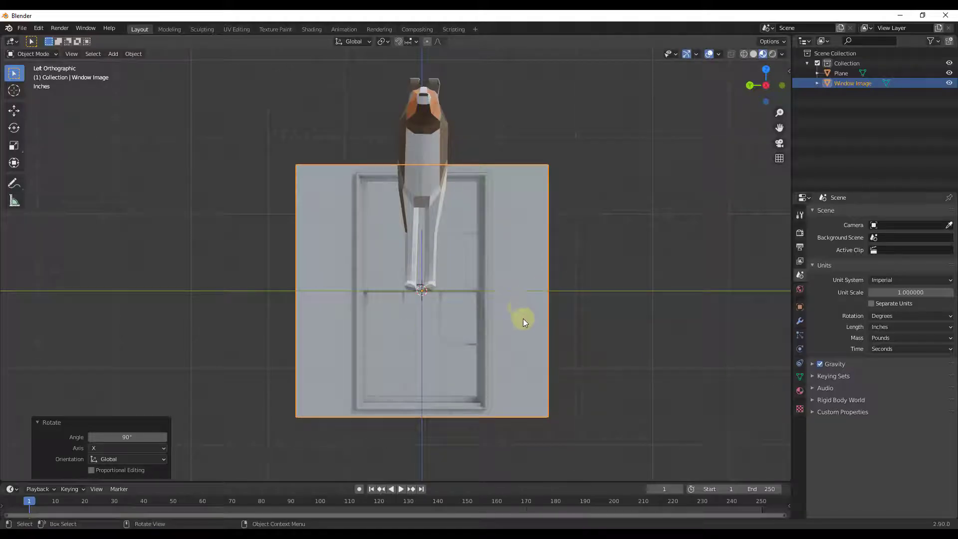
pyautogui.press('g')
pyautogui.press('z')
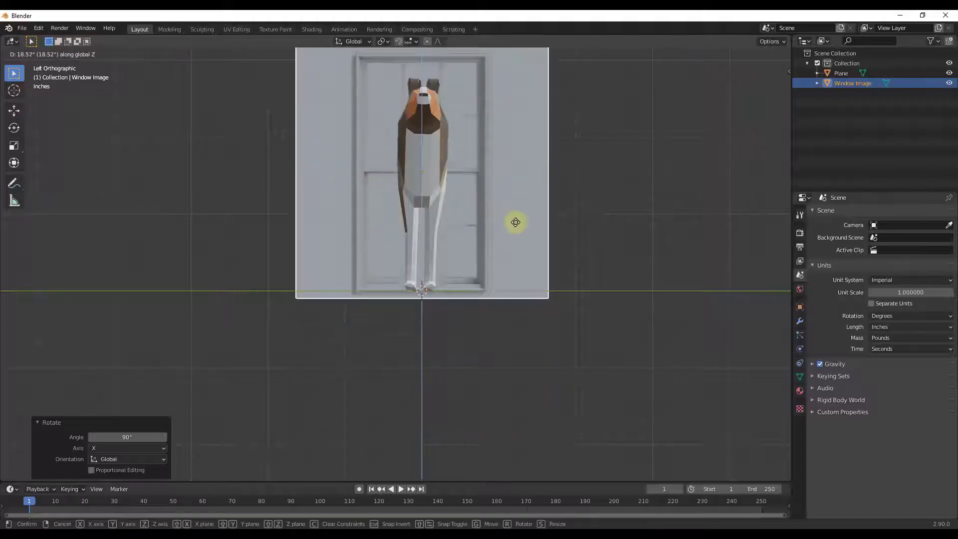
pyautogui.click(517, 211)
pyautogui.scroll(-1, 498, 384)
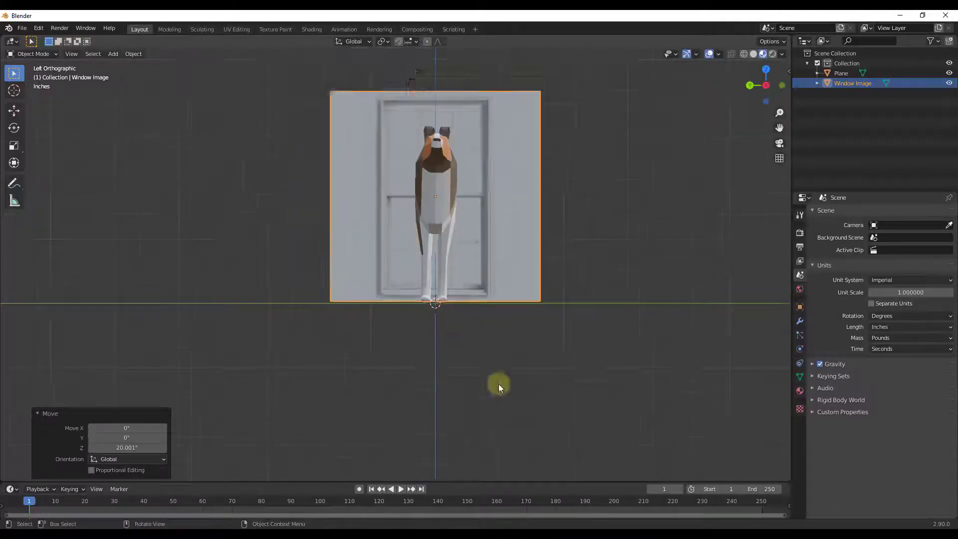
pyautogui.scroll(-2, 498, 384)
pyautogui.scroll(3, 466, 176)
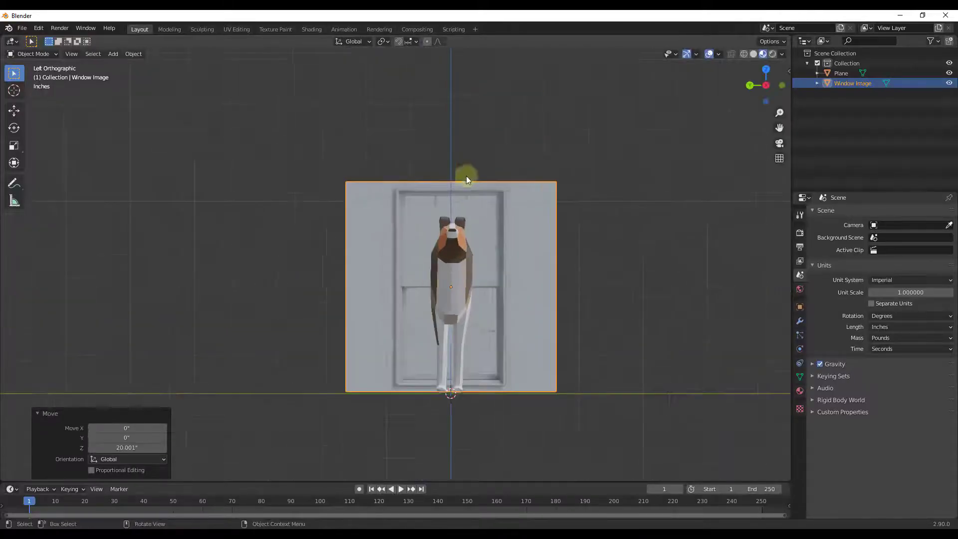
# Delete the low-poly animal model standing in front of the window image.
pyautogui.click(453, 291)
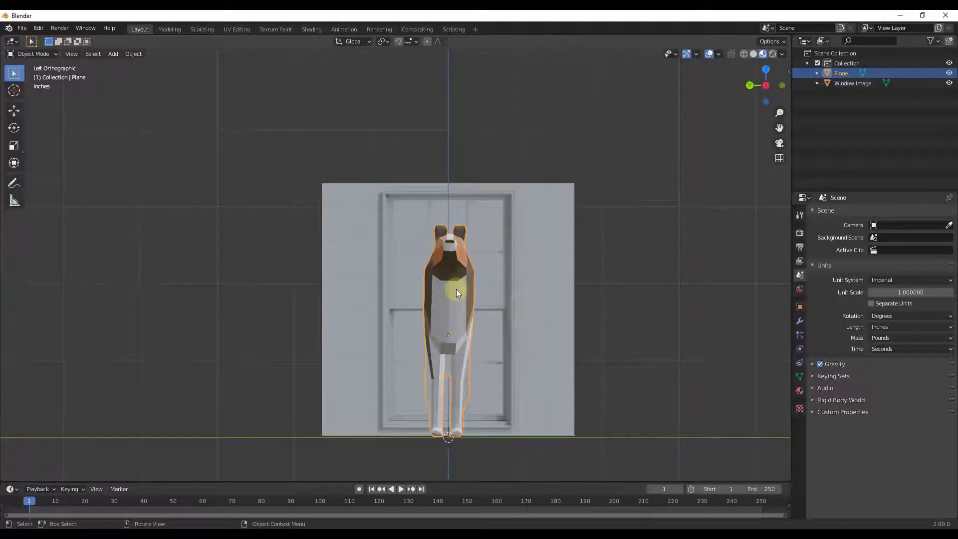
pyautogui.press('Delete')
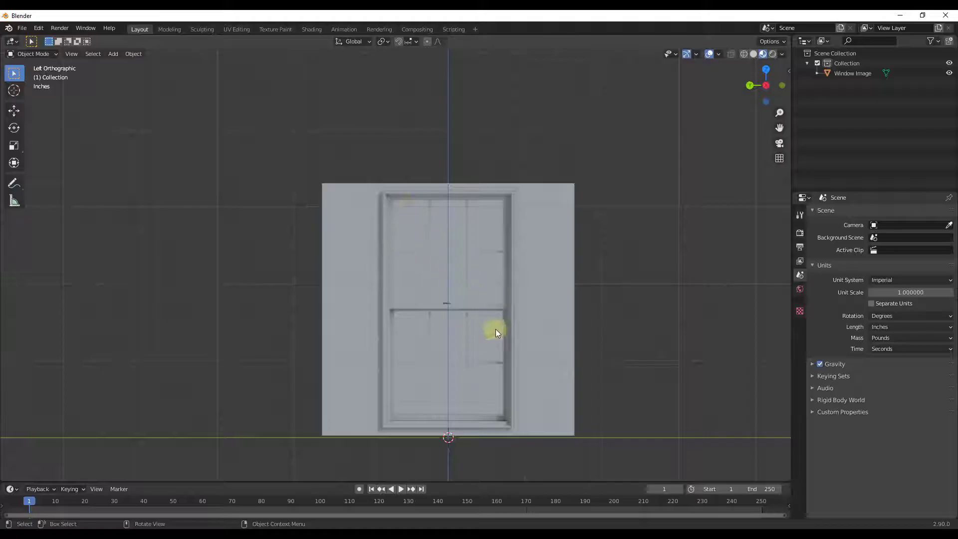
pyautogui.scroll(3, 457, 285)
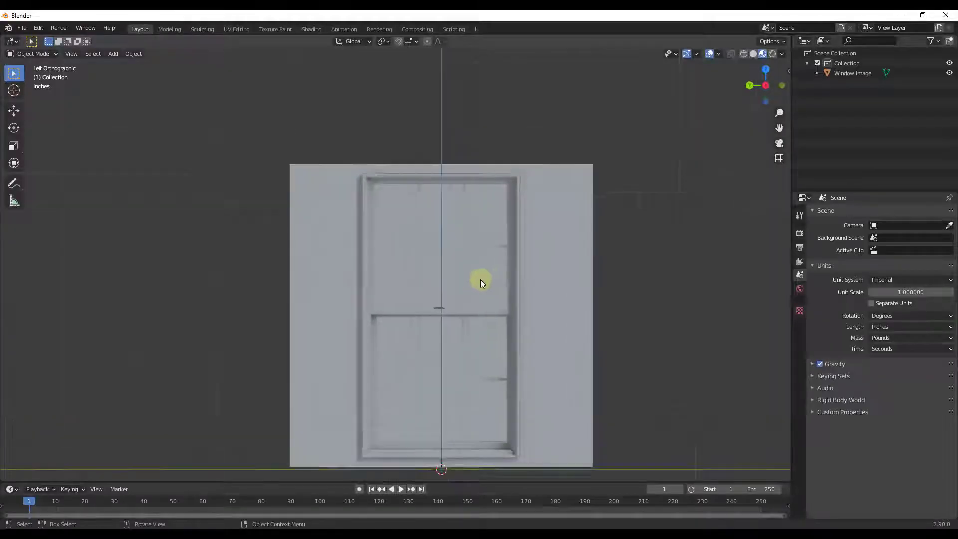
pyautogui.scroll(-1, 476, 172)
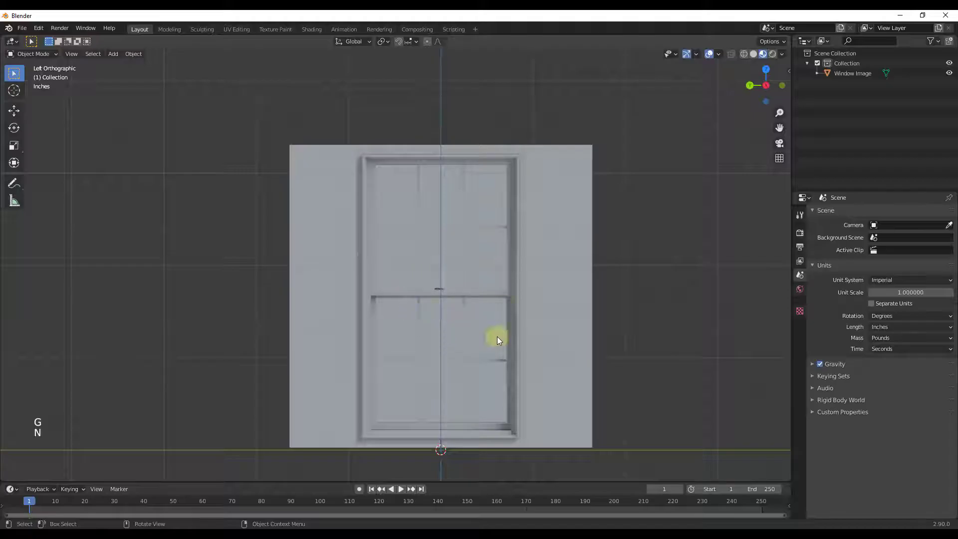
# Add a 24-inch plane aligned to the view and raise it along Z to the middle of the window image.
pyautogui.hotkey('shift', 'a')
pyautogui.moveTo(477, 324)
pyautogui.click(534, 325)
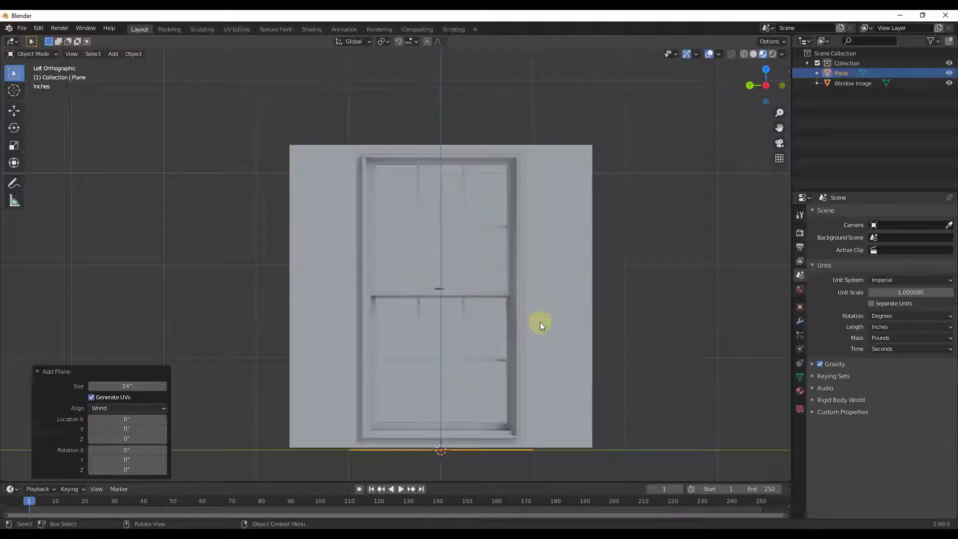
pyautogui.click(123, 408)
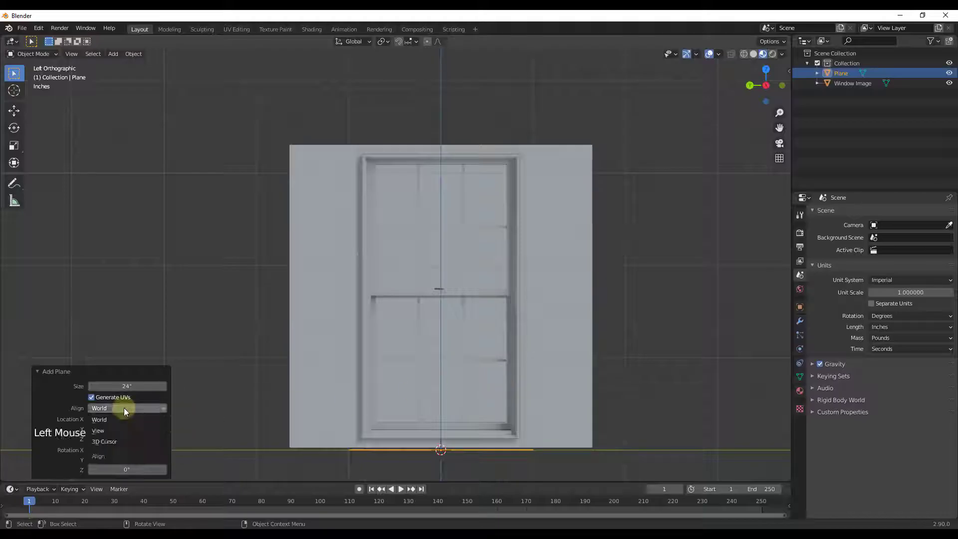
pyautogui.click(109, 429)
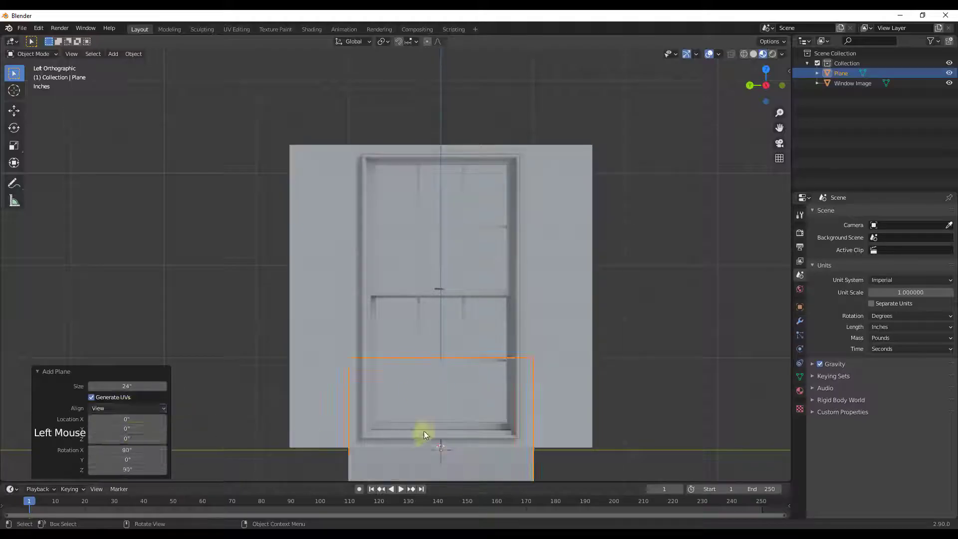
pyautogui.press('g')
pyautogui.press('z')
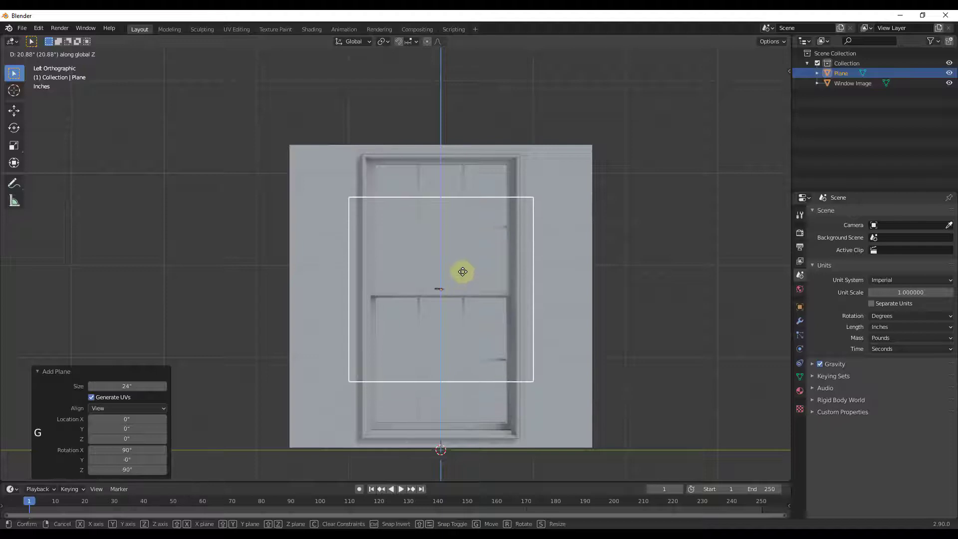
pyautogui.click(463, 273)
# Move the plane's upper edge up about 6 inches along Z to the outer top of the window frame.
pyautogui.press('Tab')
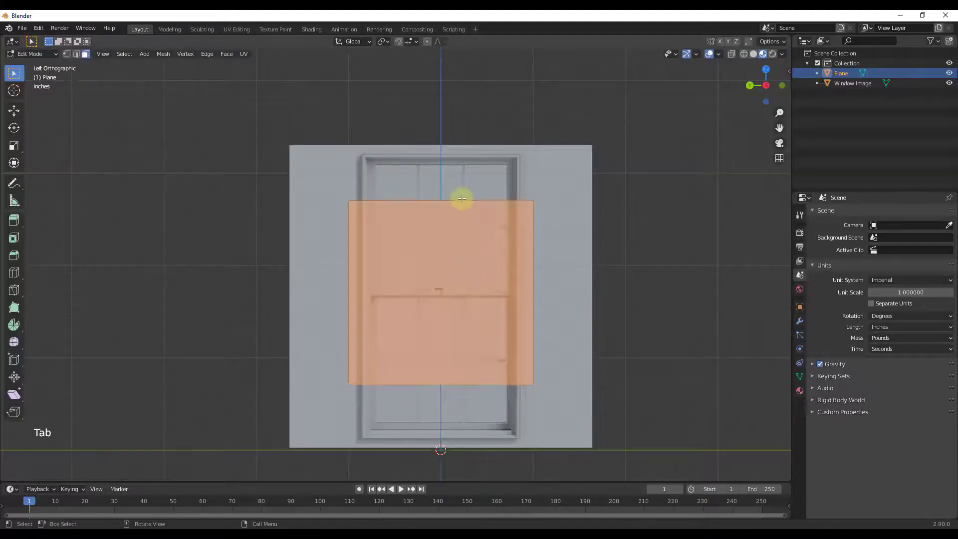
pyautogui.press('2')
pyautogui.click(443, 200)
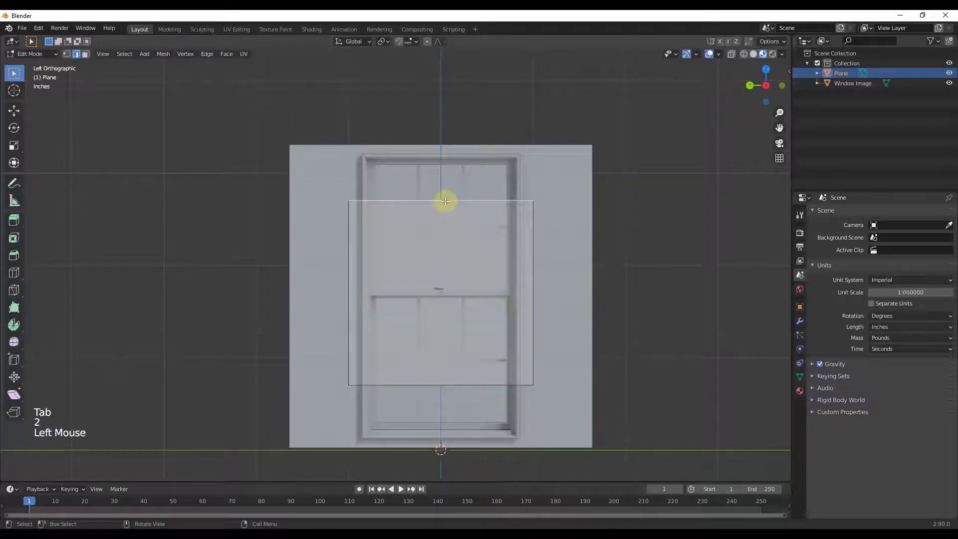
pyautogui.press('g')
pyautogui.press('z')
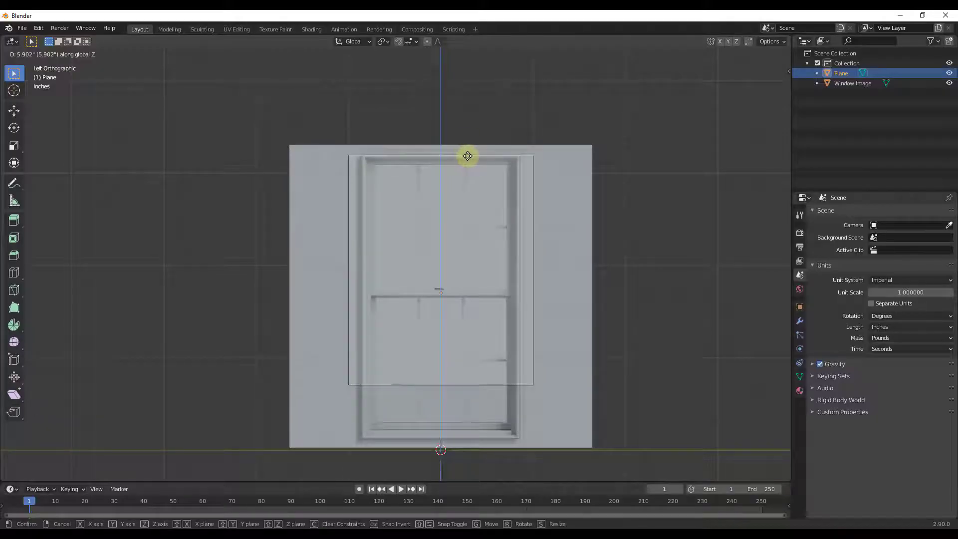
pyautogui.click(479, 155)
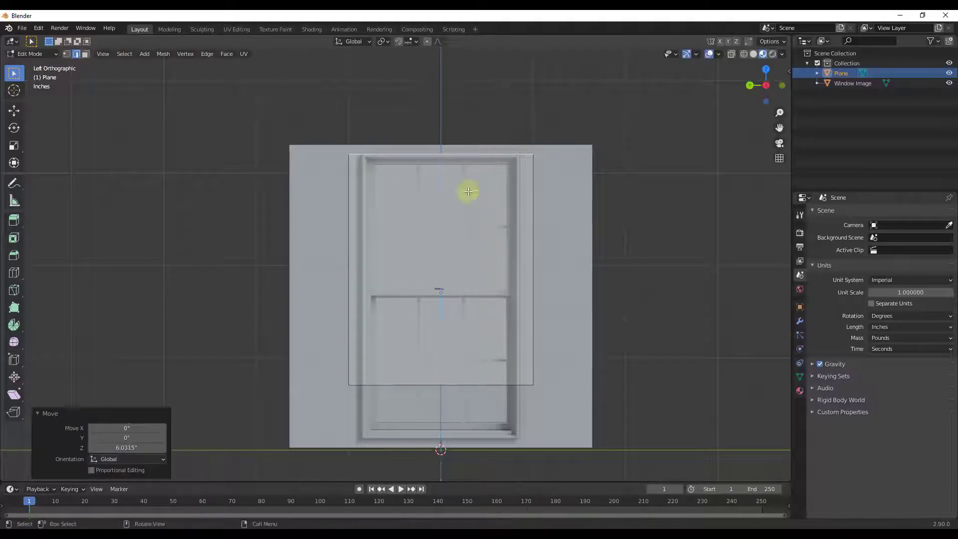
# Move the plane's lower edge down along Z to the outer bottom of the window frame.
pyautogui.click(441, 386)
pyautogui.press('g')
pyautogui.press('z')
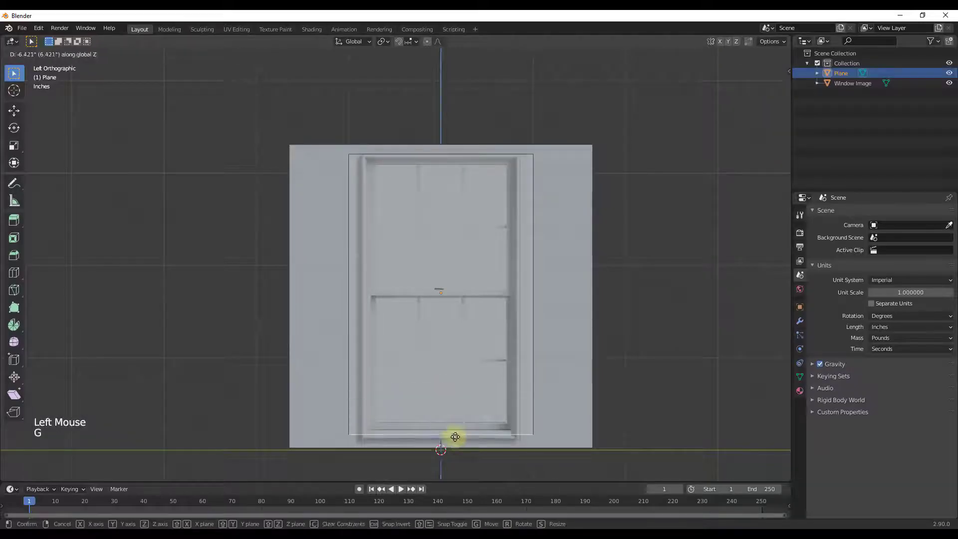
pyautogui.click(457, 440)
# Move both side edges of the plane inward to the window frame's outer sides and return to Object Mode.
pyautogui.click(527, 398)
pyautogui.press('g')
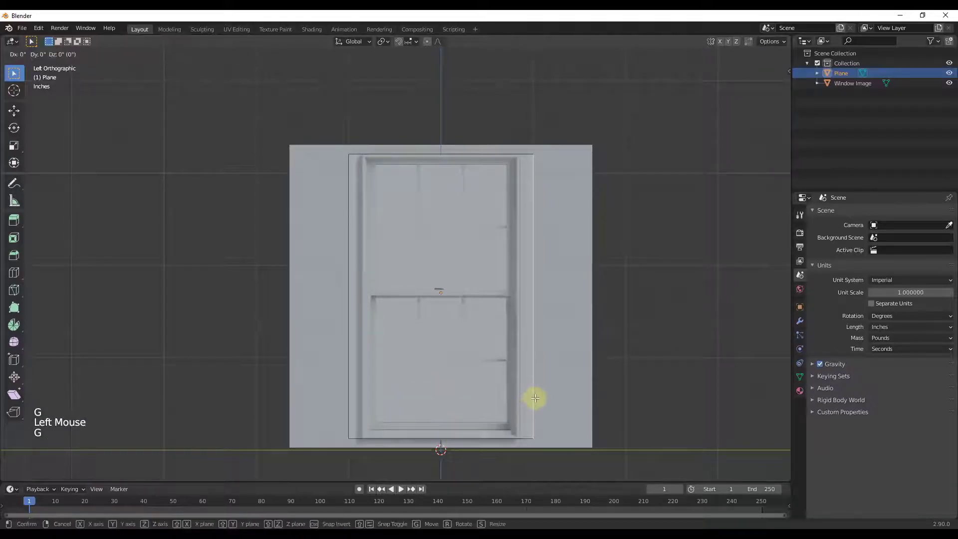
pyautogui.press('y')
pyautogui.click(519, 395)
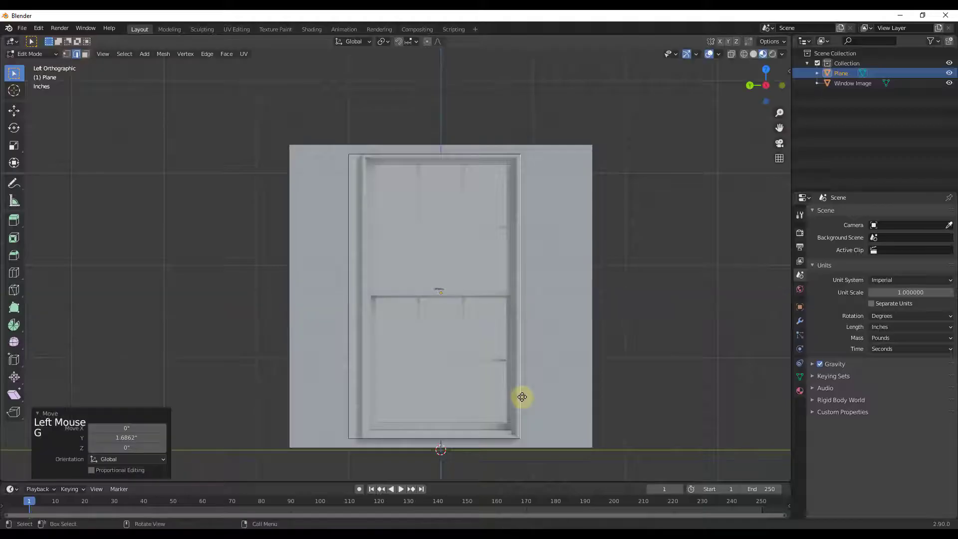
pyautogui.click(347, 246)
pyautogui.press('g')
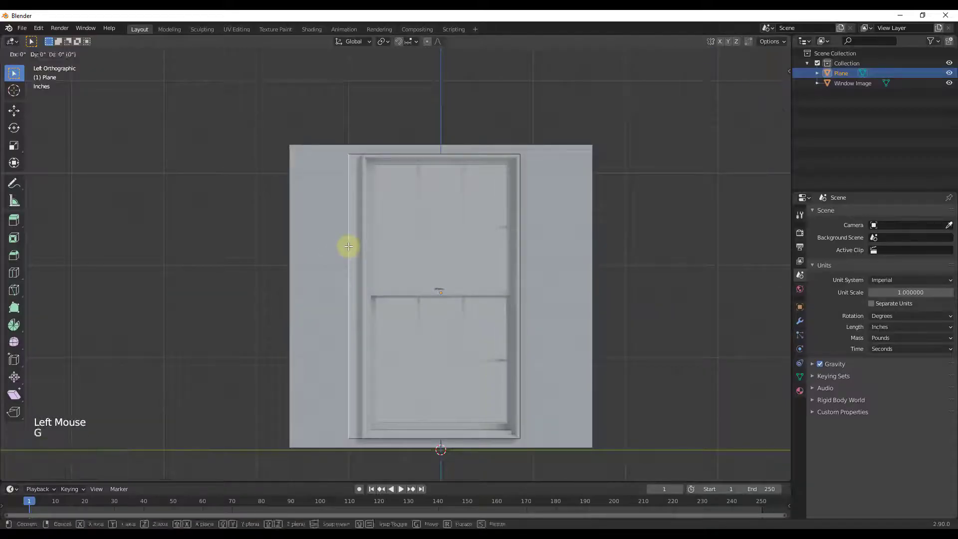
pyautogui.click(362, 245)
pyautogui.press('Tab')
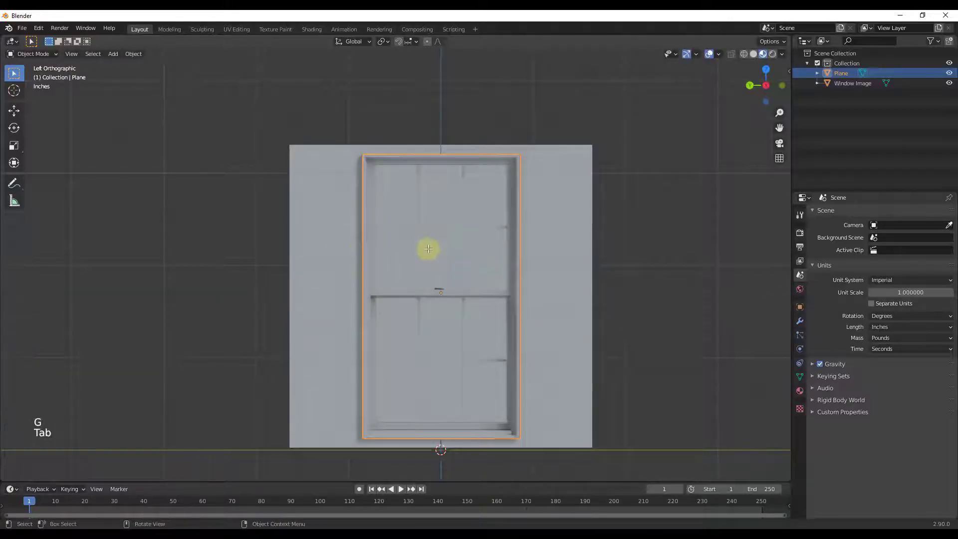
# In face select mode, inset the plane's face by about 0.48 inch to form the thin outer frame border.
pyautogui.moveTo(540, 288); pyautogui.dragTo(494, 295, button='middle')
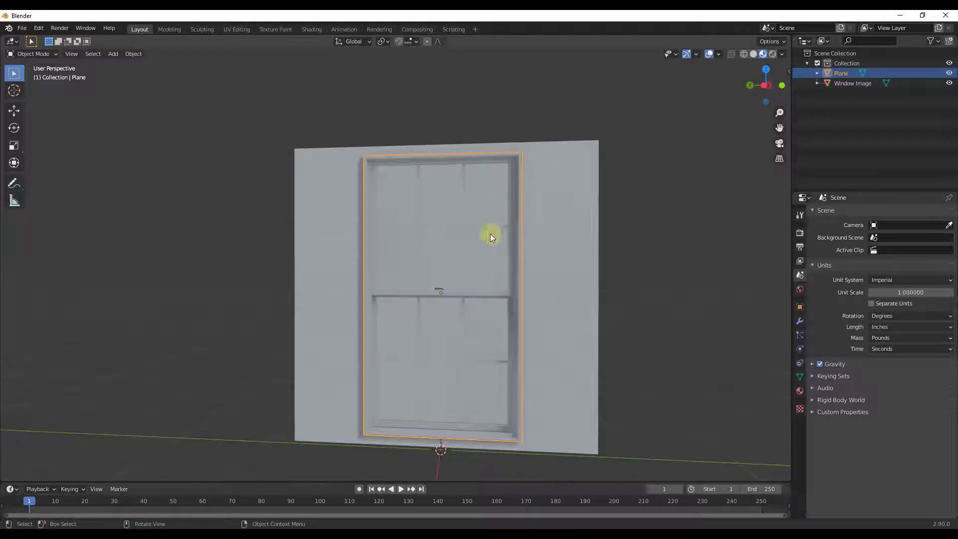
pyautogui.press('3')
pyautogui.press('Tab')
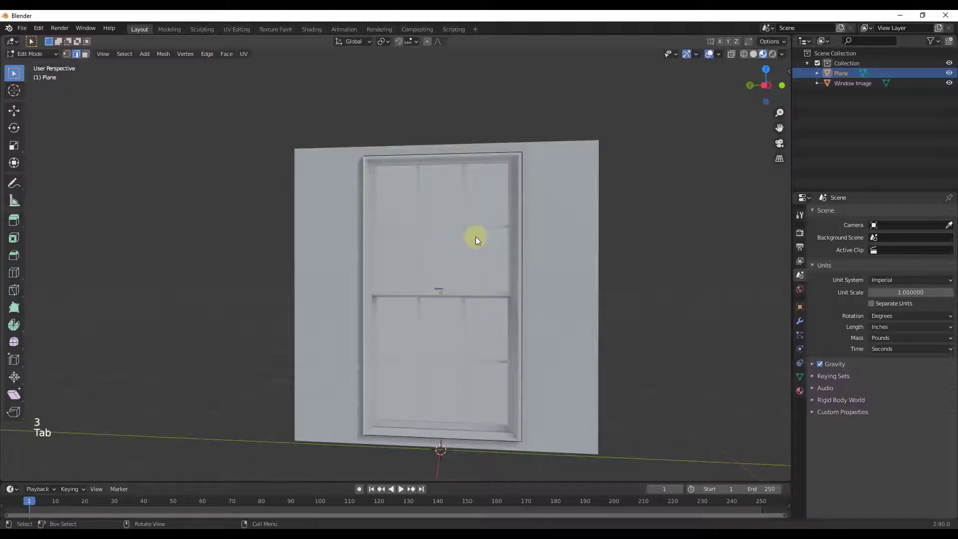
pyautogui.press('3')
pyautogui.click(466, 235)
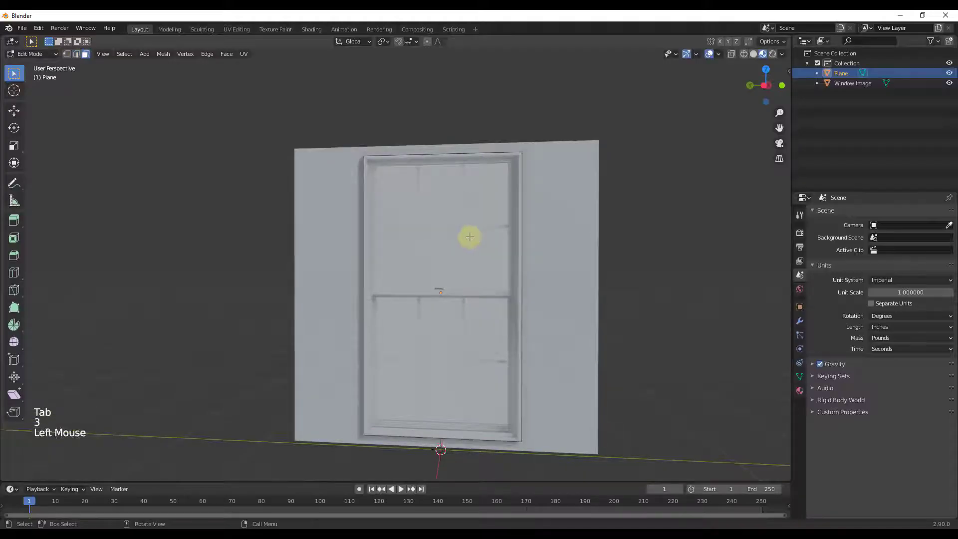
pyautogui.scroll(3, 526, 137)
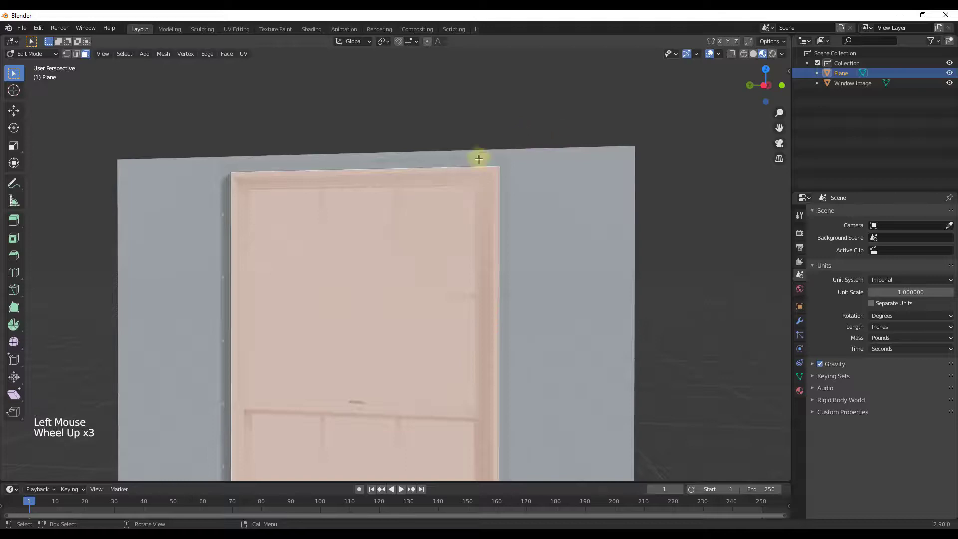
pyautogui.scroll(3, 492, 163)
pyautogui.scroll(1, 492, 162)
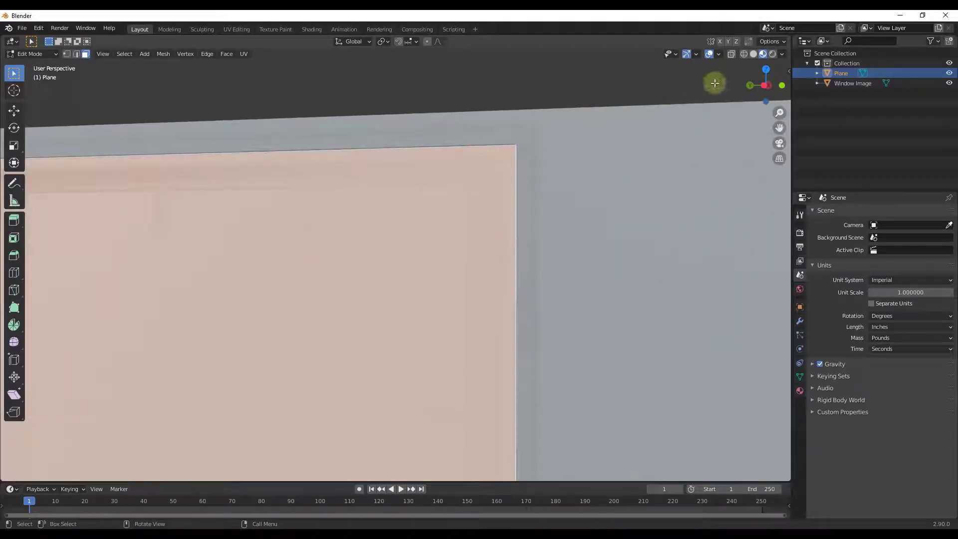
pyautogui.press('i')
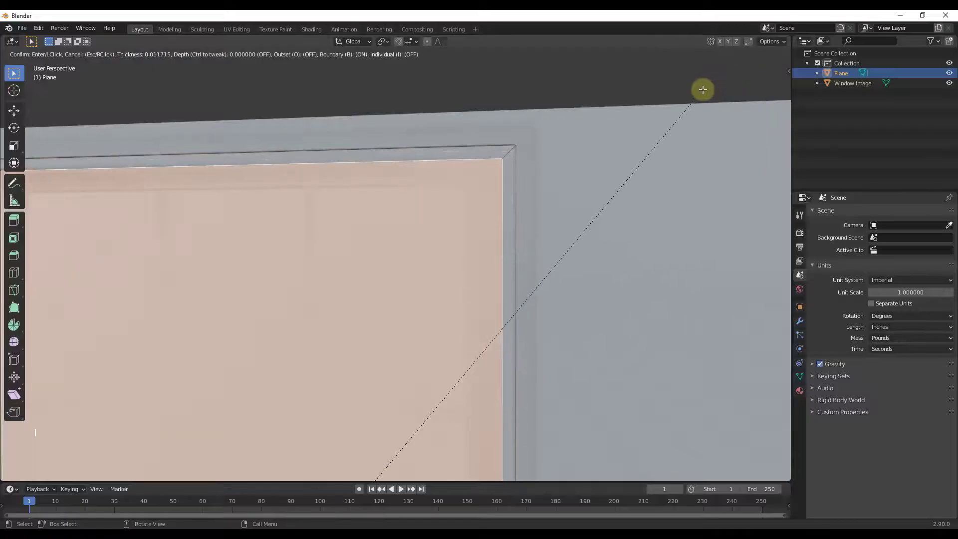
pyautogui.click(701, 90)
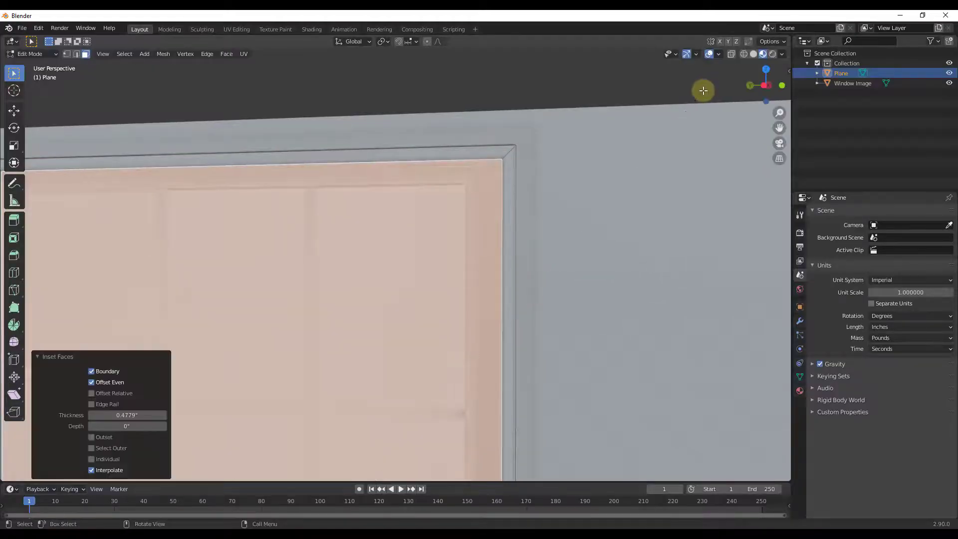
# Delete the inner face of the inset plane, leaving only the thin frame border.
pyautogui.scroll(-5, 590, 168)
pyautogui.scroll(-4, 496, 280)
pyautogui.scroll(2, 483, 284)
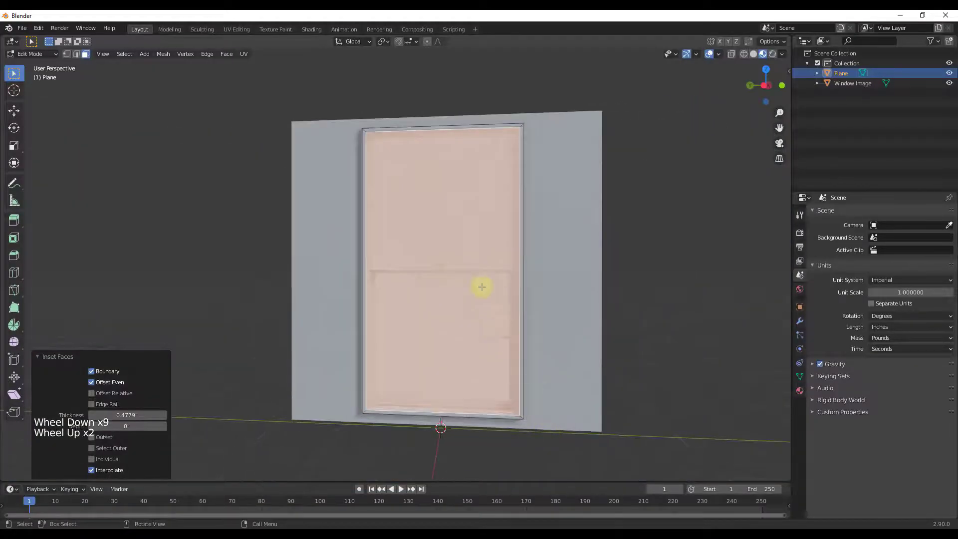
pyautogui.press('x')
pyautogui.click(439, 287)
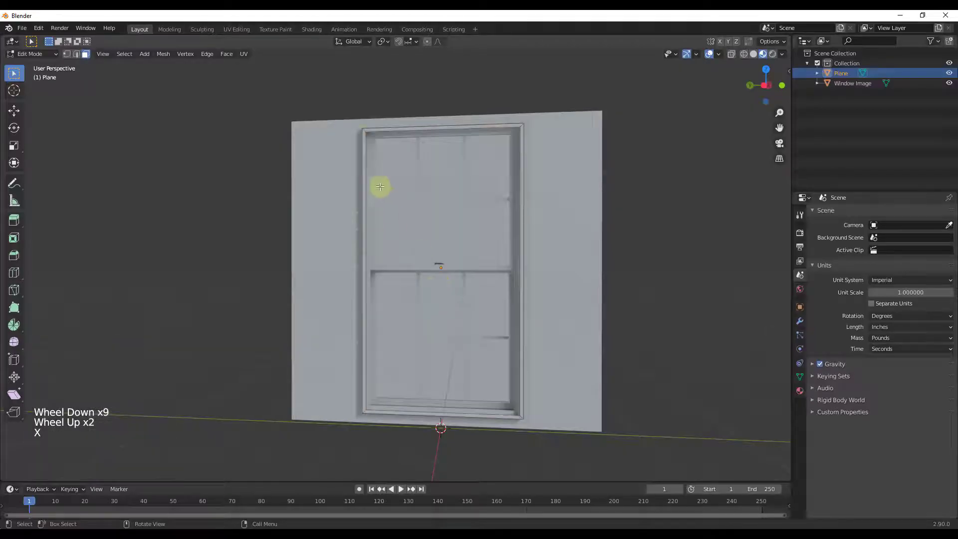
# Select the whole frame border and duplicate it about 1 inch along the X axis.
pyautogui.moveTo(663, 223); pyautogui.dragTo(513, 156, button='middle')
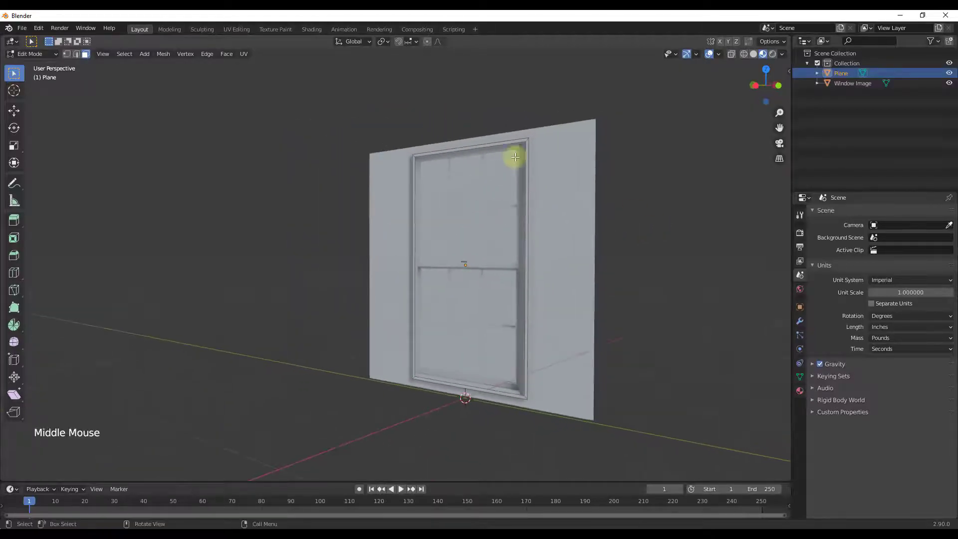
pyautogui.scroll(5, 498, 168)
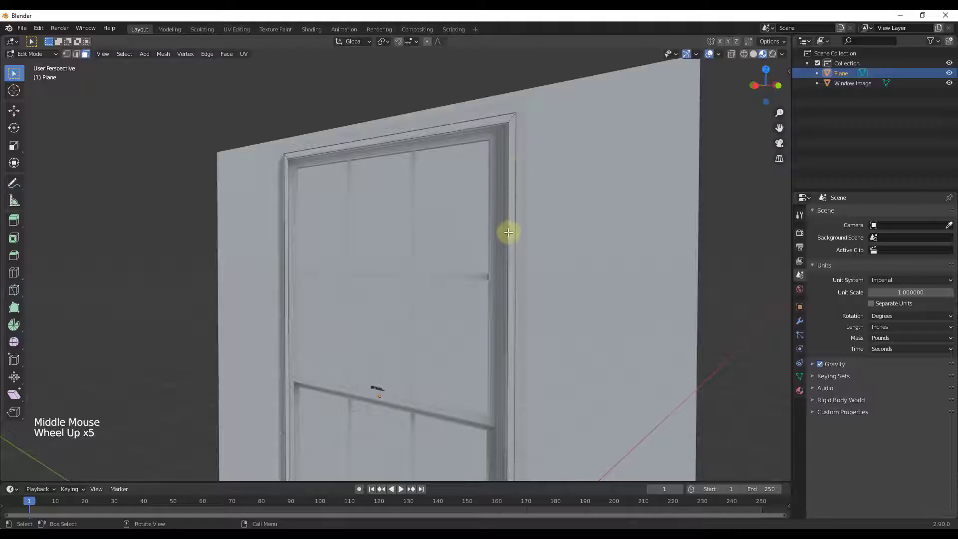
pyautogui.scroll(-1, 516, 227)
pyautogui.scroll(-1, 516, 225)
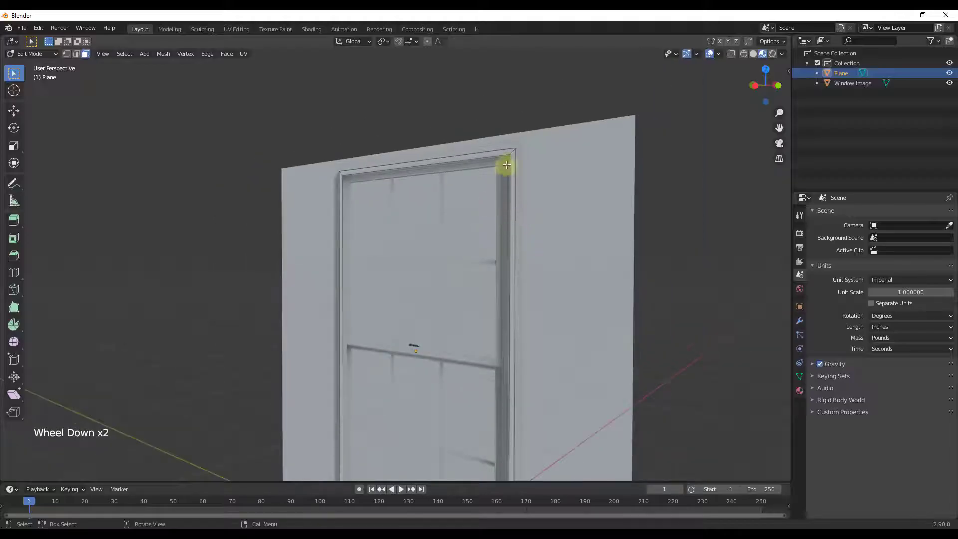
pyautogui.scroll(-3, 507, 169)
pyautogui.scroll(2, 531, 375)
pyautogui.press('a')
pyautogui.moveTo(579, 376); pyautogui.dragTo(364, 335, button='middle')
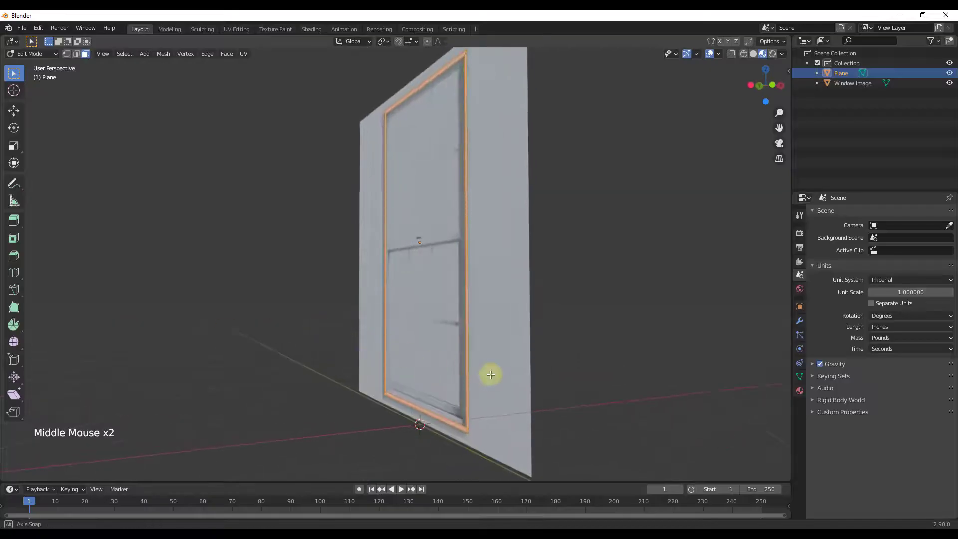
pyautogui.moveTo(492, 374); pyautogui.dragTo(464, 400, button='middle')
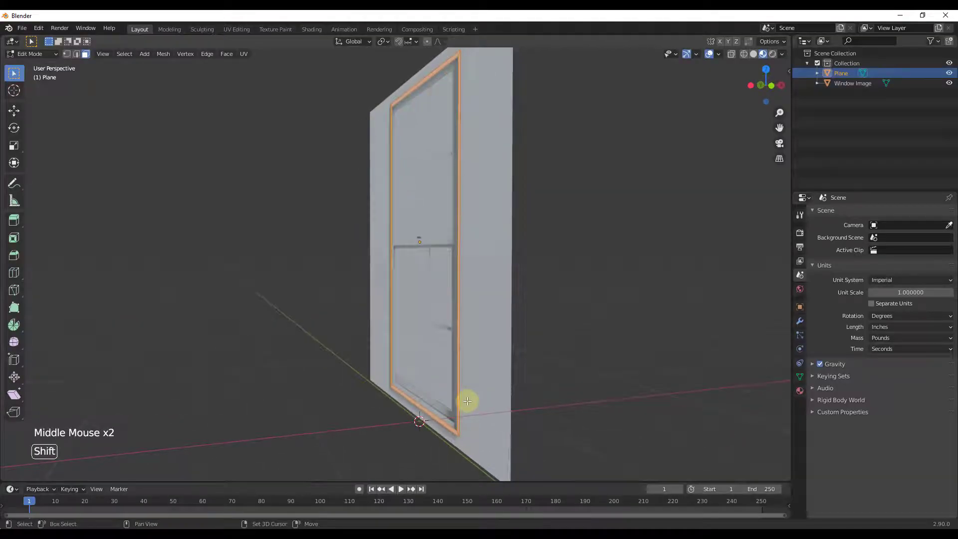
pyautogui.hotkey('shift', 'd')
pyautogui.press('x')
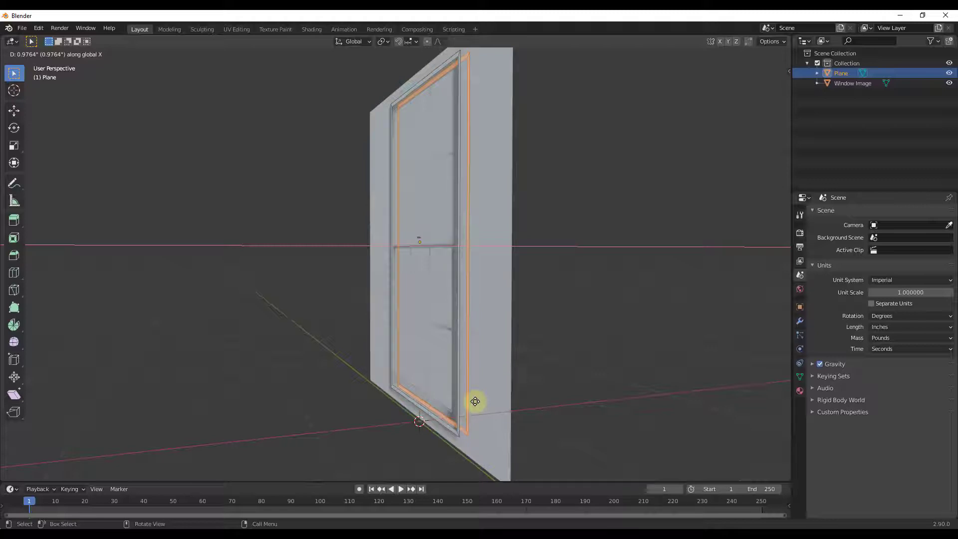
pyautogui.click(475, 401)
# Set the duplicated border's X offset to 2 inches.
pyautogui.click(150, 428)
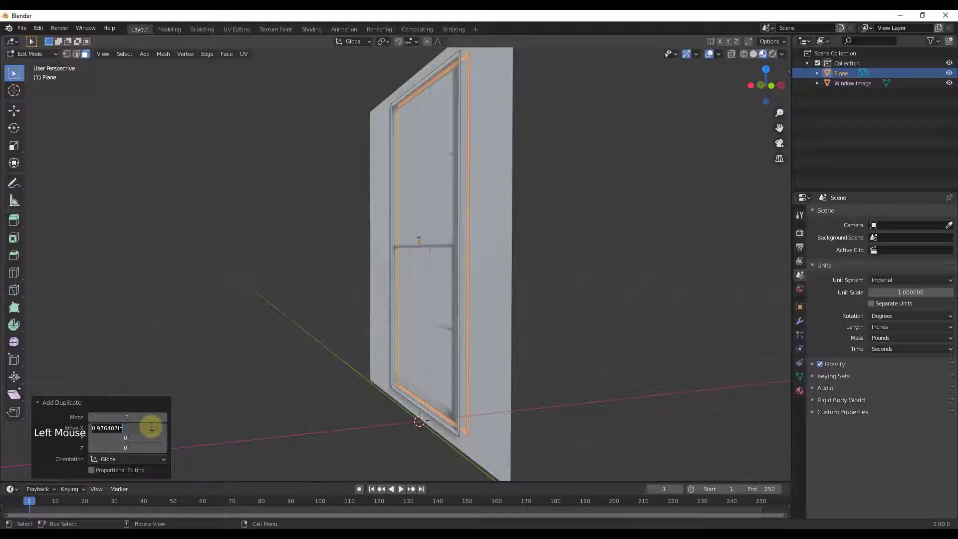
pyautogui.hotkey('ctrl', 'a')
pyautogui.write('3')
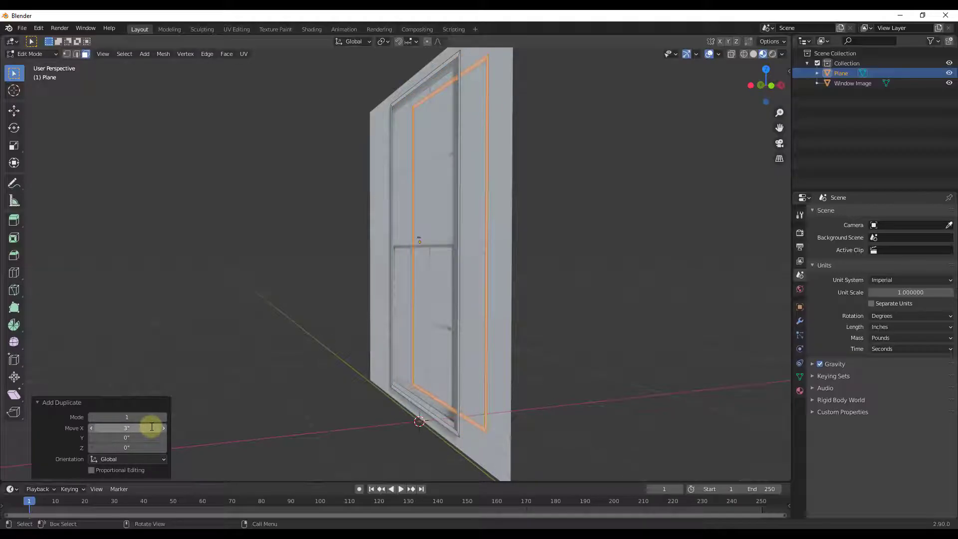
pyautogui.moveTo(151, 426); pyautogui.dragTo(152, 427)
# Select the inner edge loops of both frame borders and join them with Bridge Edge Loops.
pyautogui.moveTo(603, 289); pyautogui.dragTo(122, 360, button='middle')
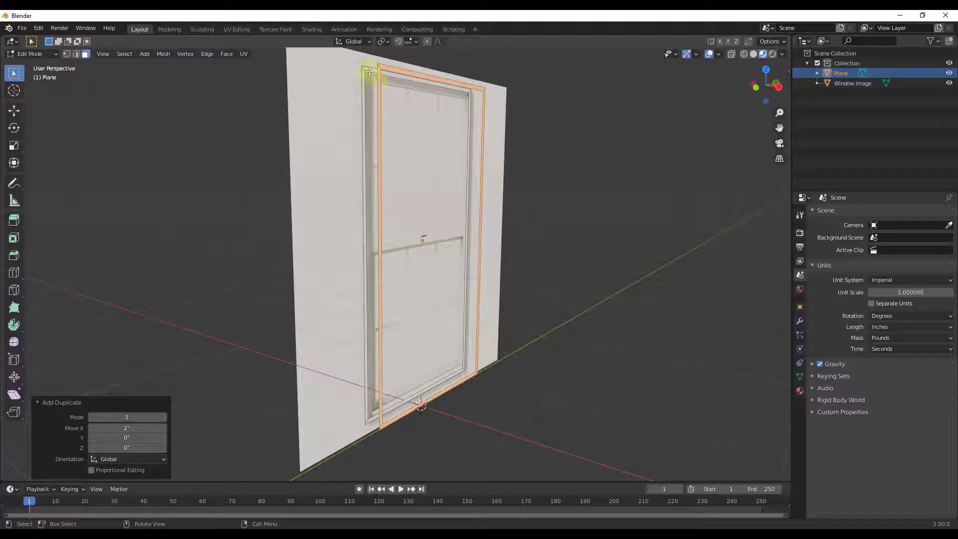
pyautogui.click(369, 71)
pyautogui.click(369, 74)
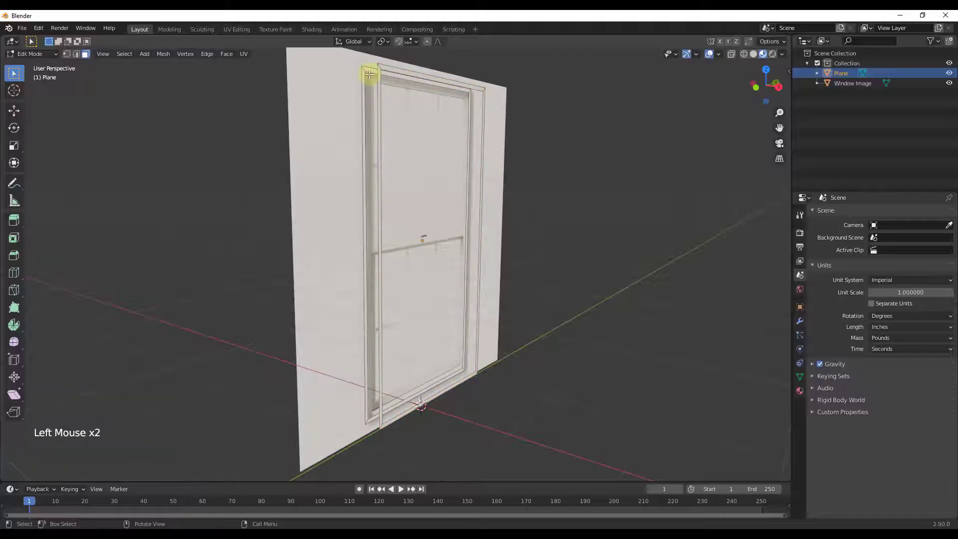
pyautogui.press('2')
pyautogui.click(369, 74)
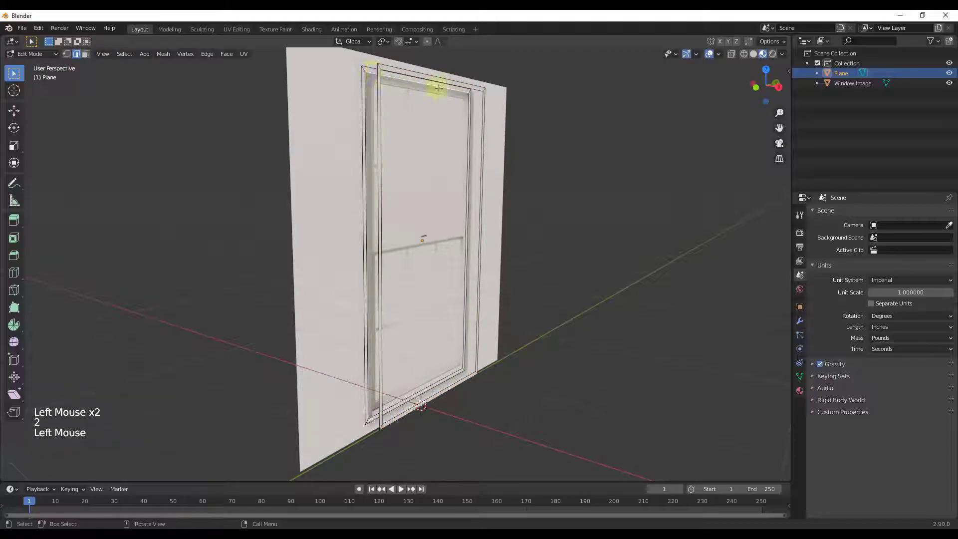
pyautogui.keyDown('alt'); pyautogui.click(439, 88); pyautogui.keyUp('alt')
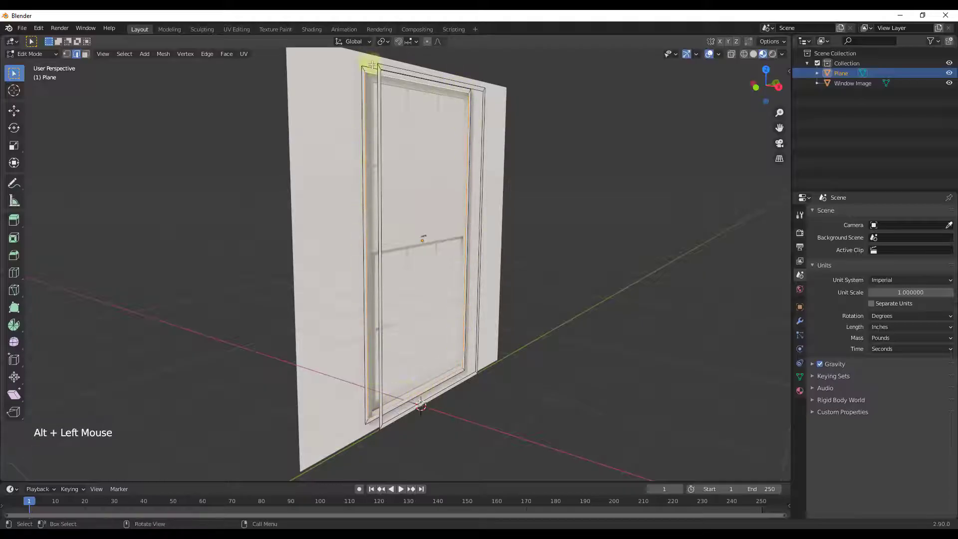
pyautogui.scroll(4, 483, 92)
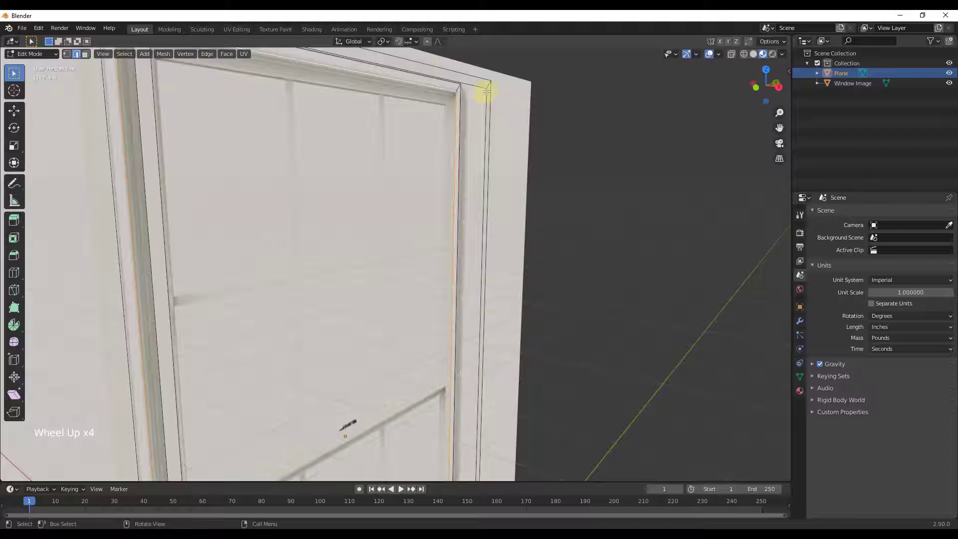
pyautogui.keyDown('alt'); pyautogui.keyDown('shift'); pyautogui.click(476, 86); pyautogui.keyUp('shift'); pyautogui.keyUp('alt')
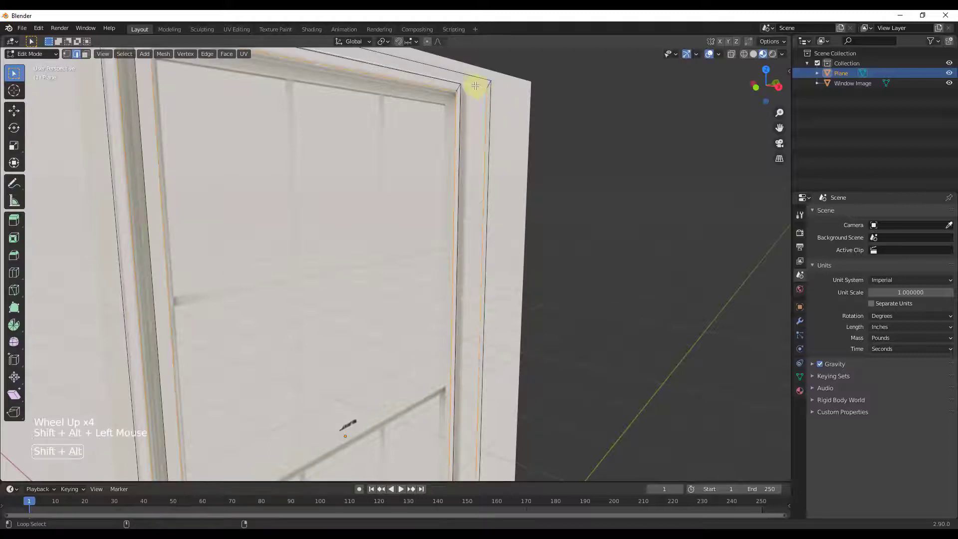
pyautogui.scroll(-4, 478, 87)
pyautogui.scroll(3, 464, 376)
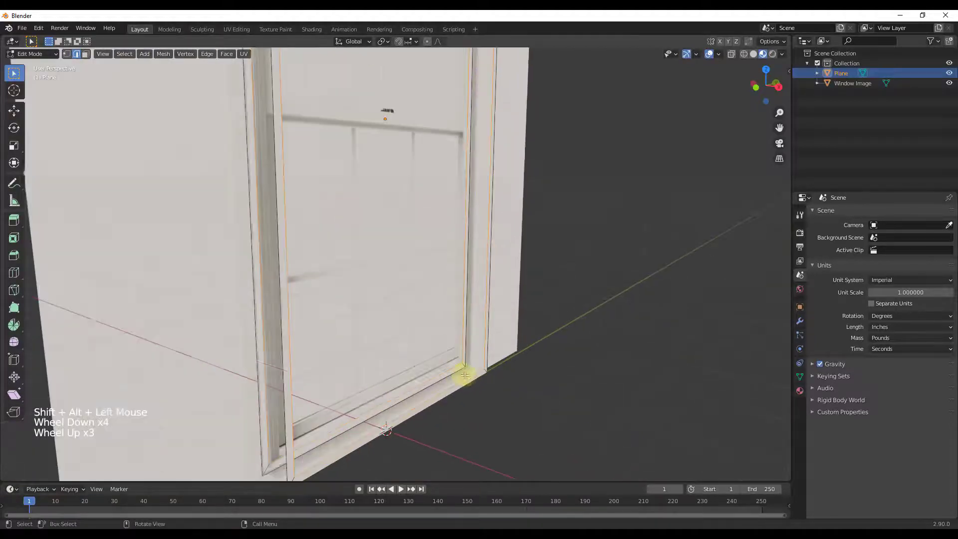
pyautogui.scroll(-1, 451, 366)
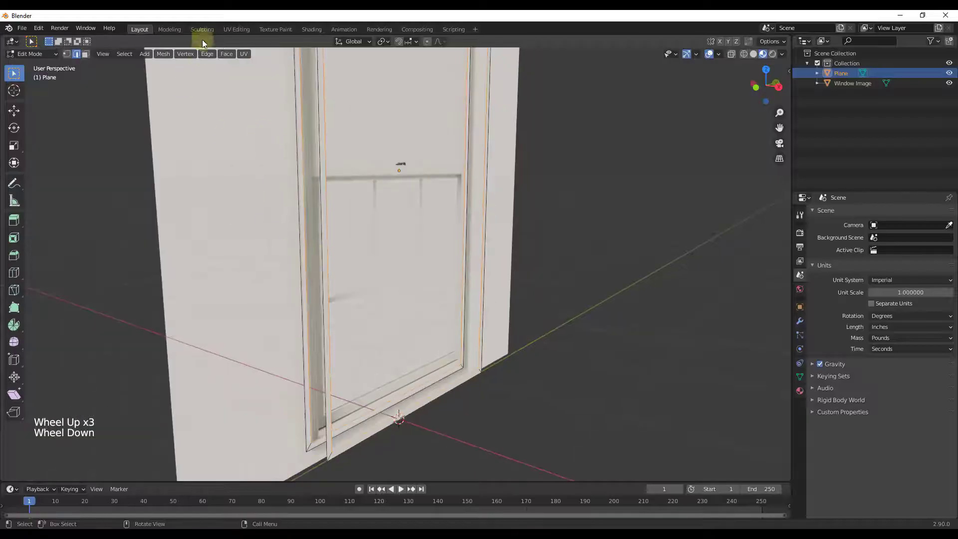
pyautogui.click(207, 54)
pyautogui.click(234, 85)
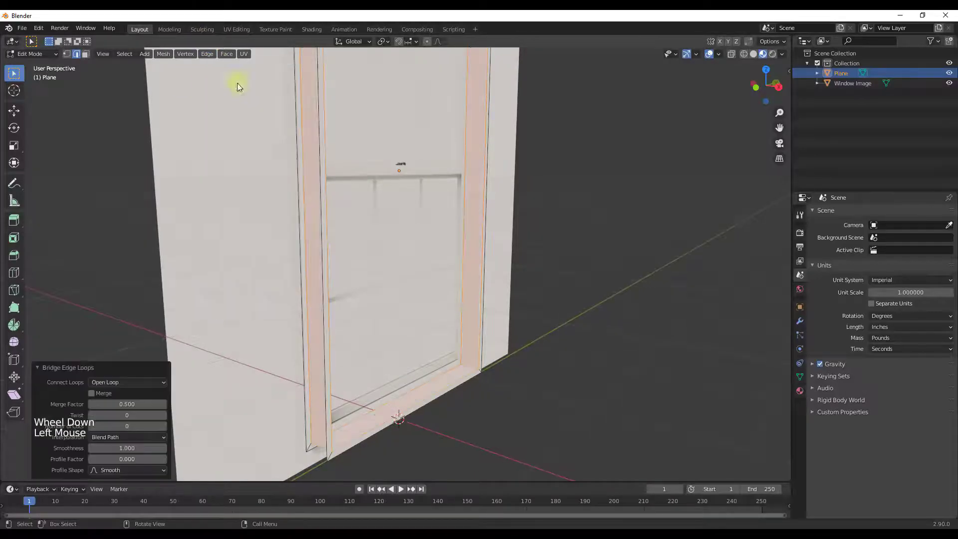
# Bridge the outer edge loops of both frame borders and return to Object Mode.
pyautogui.keyDown('alt'); pyautogui.click(326, 440); pyautogui.keyUp('alt')
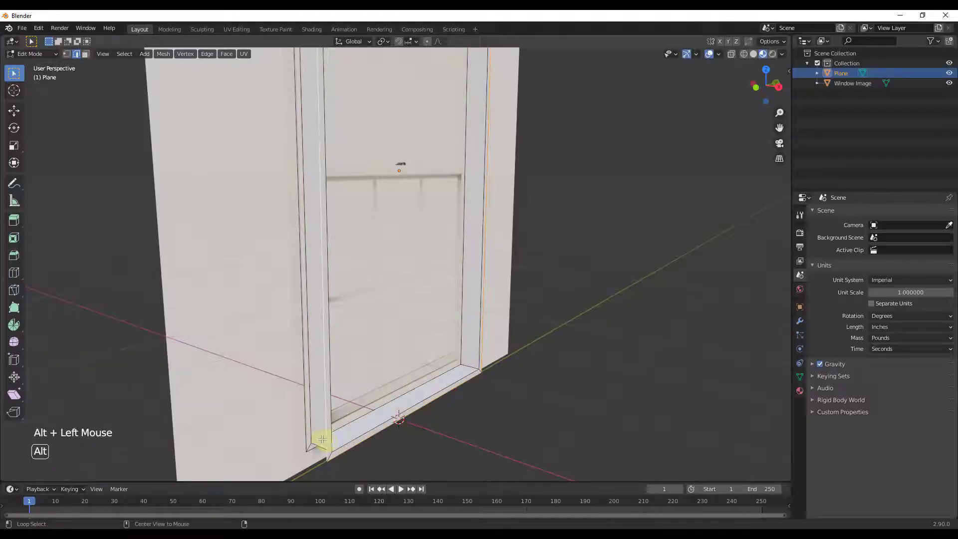
pyautogui.keyDown('alt'); pyautogui.keyDown('shift'); pyautogui.click(310, 419); pyautogui.keyUp('shift'); pyautogui.keyUp('alt')
pyautogui.click(231, 81)
pyautogui.press('Tab')
# Inspect the bridged frame against the reference image, including the side jamb detail where the two sashes meet.
pyautogui.moveTo(231, 81); pyautogui.dragTo(442, 236, button='middle')
pyautogui.scroll(-2, 431, 184)
pyautogui.scroll(2, 449, 125)
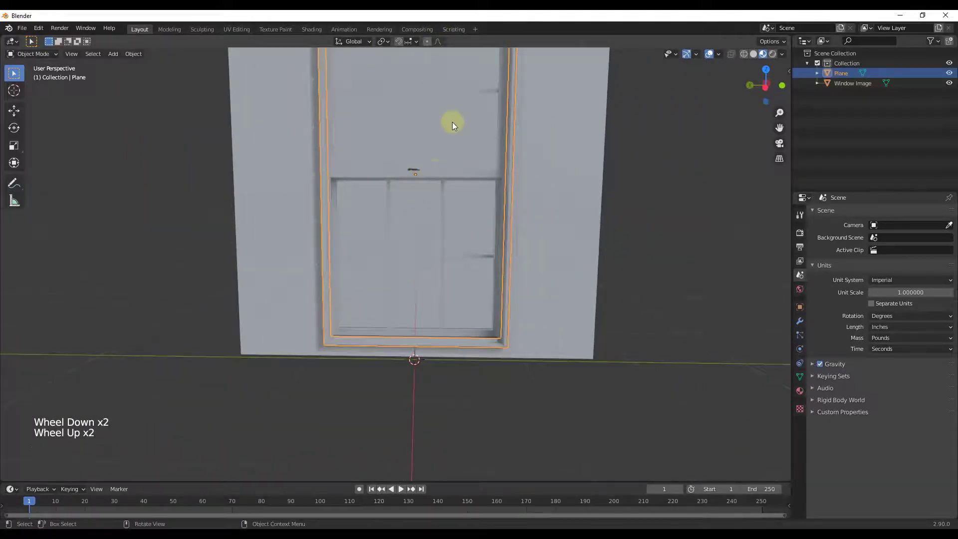
pyautogui.keyDown('shift'); pyautogui.moveTo(452, 121); pyautogui.dragTo(478, 265, button='middle'); pyautogui.keyUp('shift')
pyautogui.scroll(2, 503, 204)
pyautogui.moveTo(503, 204); pyautogui.dragTo(657, 319, button='middle')
pyautogui.scroll(3, 295, 180)
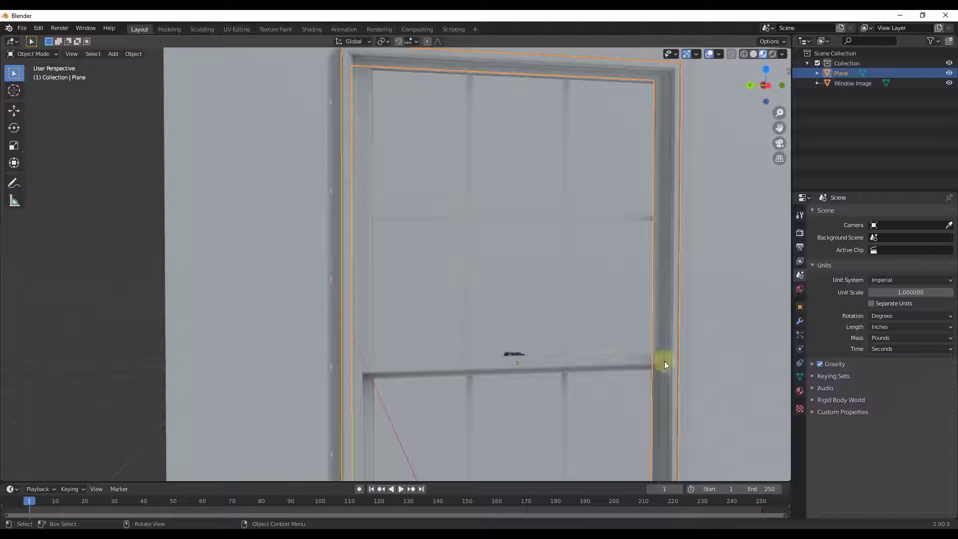
pyautogui.scroll(10, 657, 364)
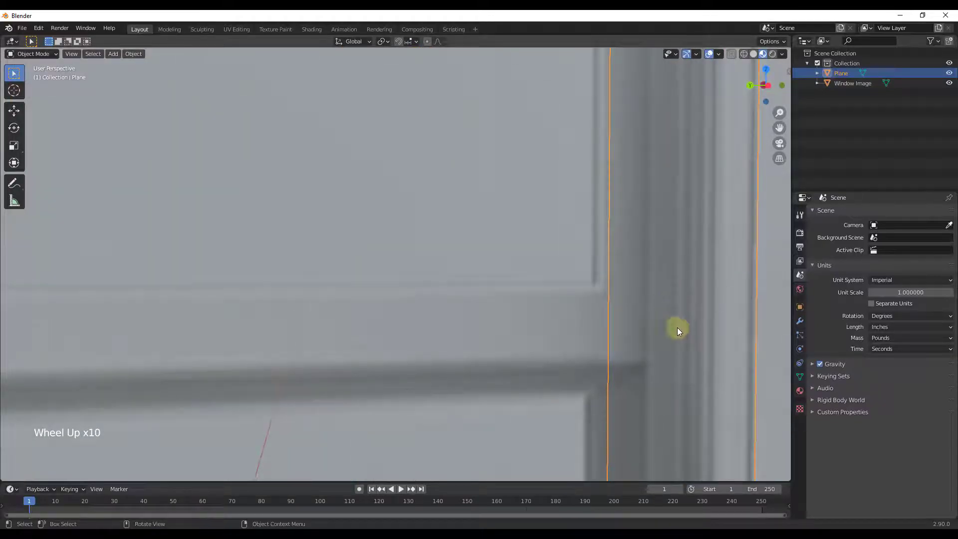
pyautogui.scroll(-12, 640, 342)
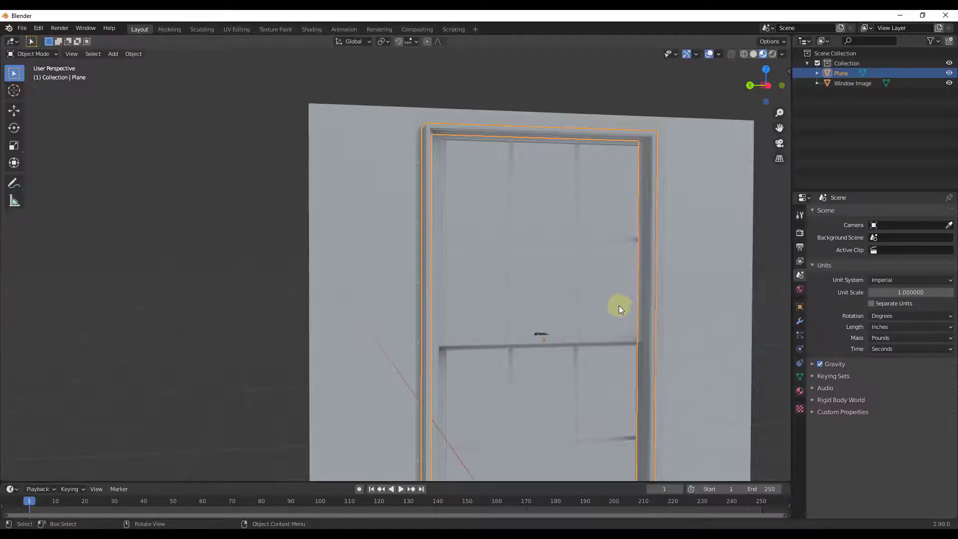
pyautogui.scroll(-4, 620, 299)
# Return to the left orthographic view and examine the sashes and the lower part of the frame in the reference image.
pyautogui.click(759, 85)
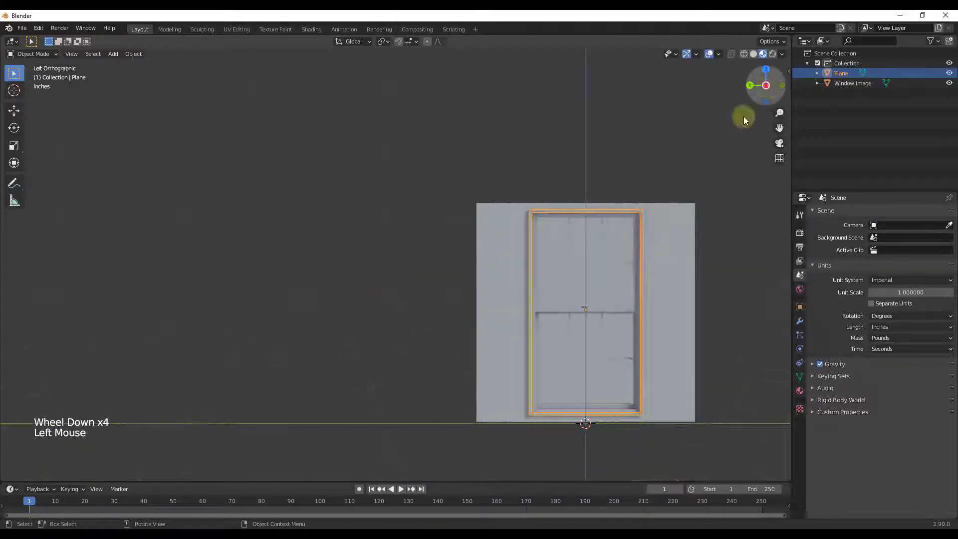
pyautogui.scroll(1, 688, 266)
pyautogui.scroll(4, 530, 253)
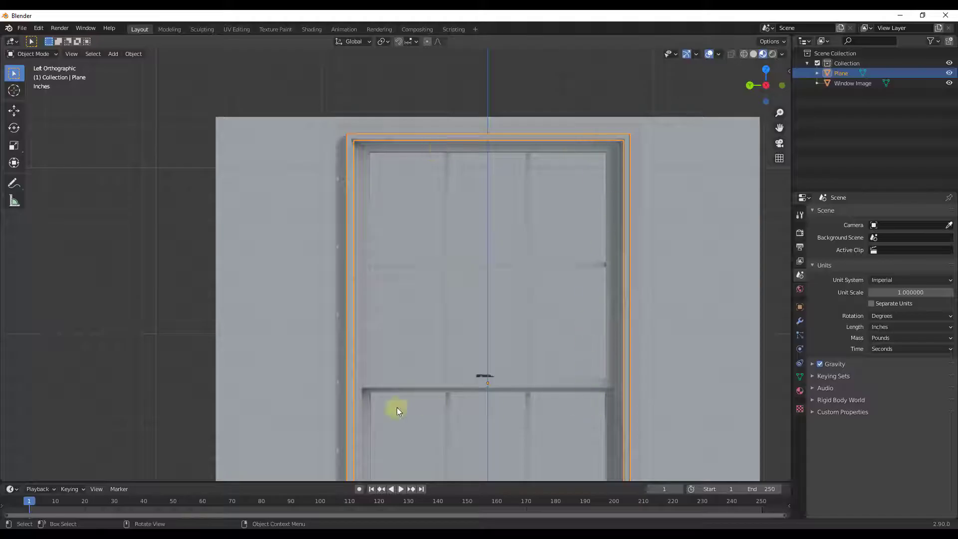
pyautogui.scroll(-3, 564, 231)
pyautogui.scroll(2, 526, 432)
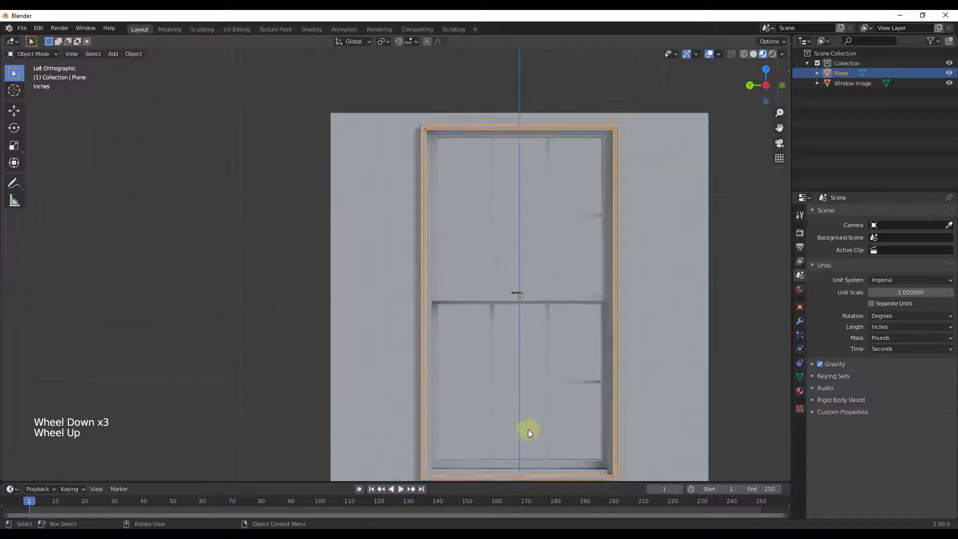
pyautogui.scroll(-1, 541, 299)
pyautogui.scroll(2, 550, 454)
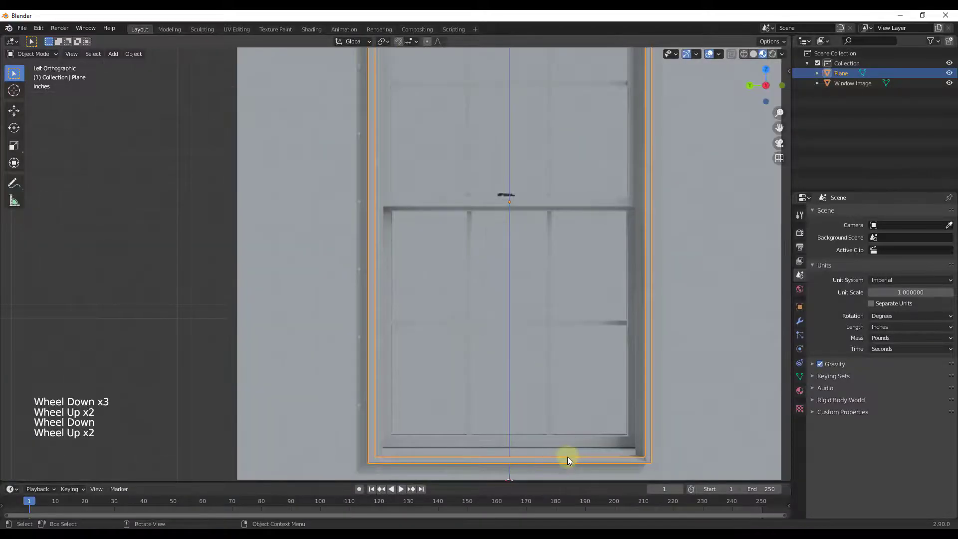
# Add a single centred loop cut around the depth of the window frame's inner side faces without sliding it.
pyautogui.scroll(-3, 514, 402)
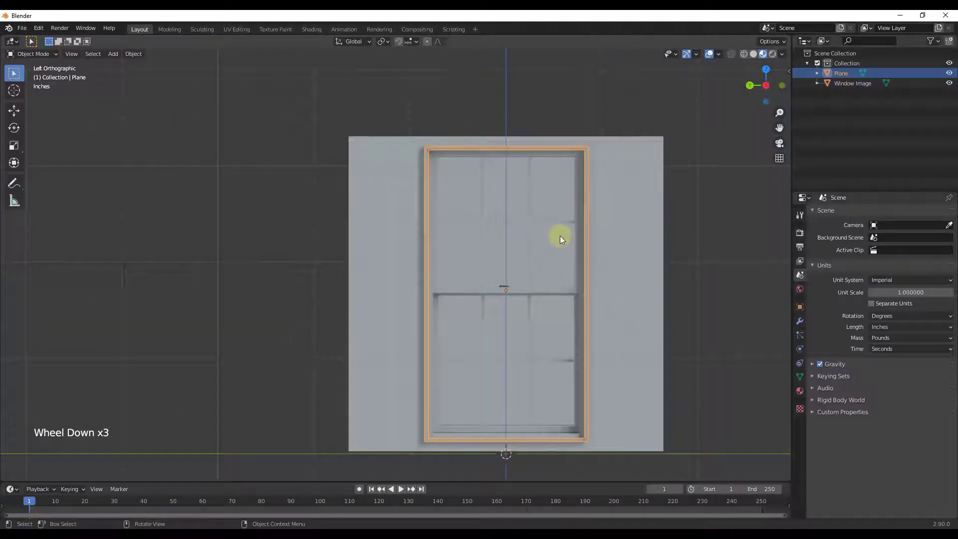
pyautogui.moveTo(525, 295); pyautogui.dragTo(462, 297, button='middle')
pyautogui.scroll(-4, 451, 280)
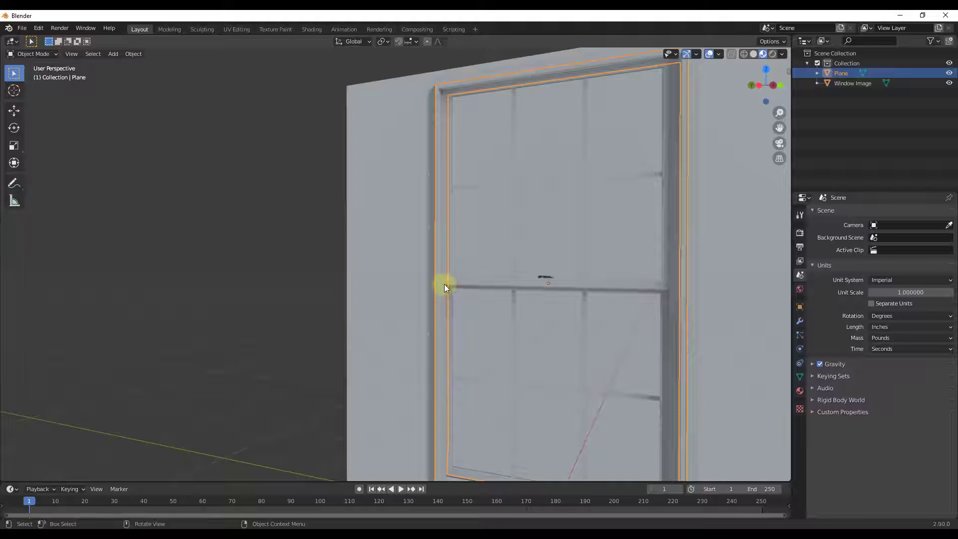
pyautogui.press('Tab')
pyautogui.scroll(1, 444, 283)
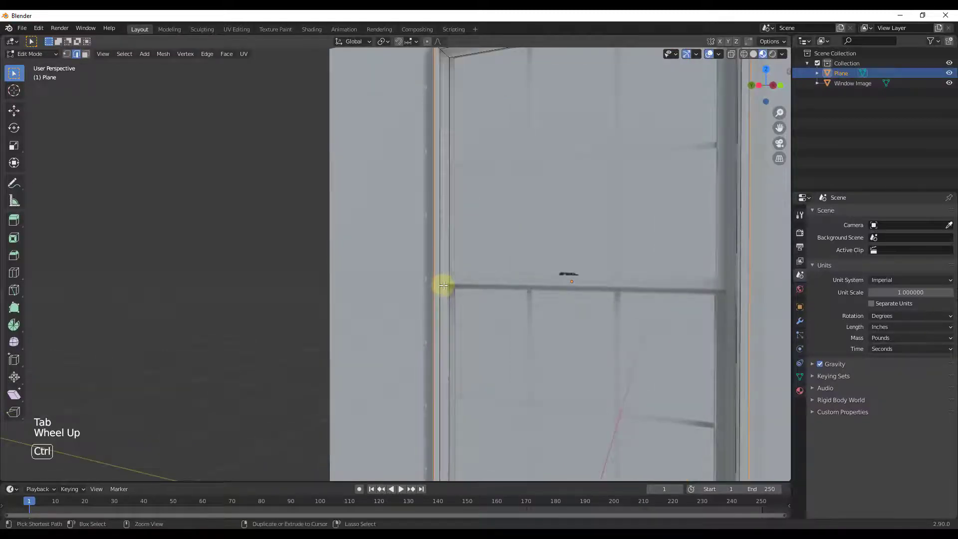
pyautogui.hotkey('ctrl', 'r')
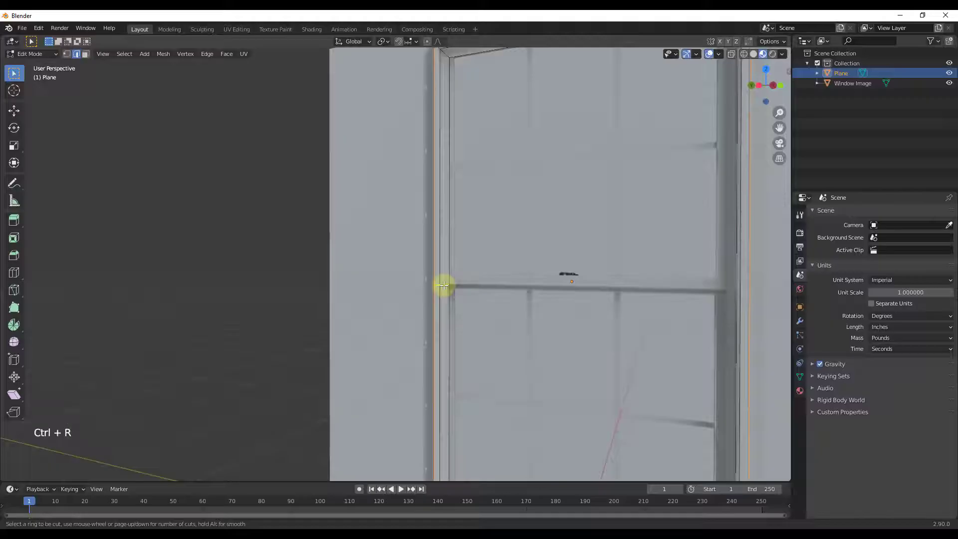
pyautogui.scroll(-3, 402, 248)
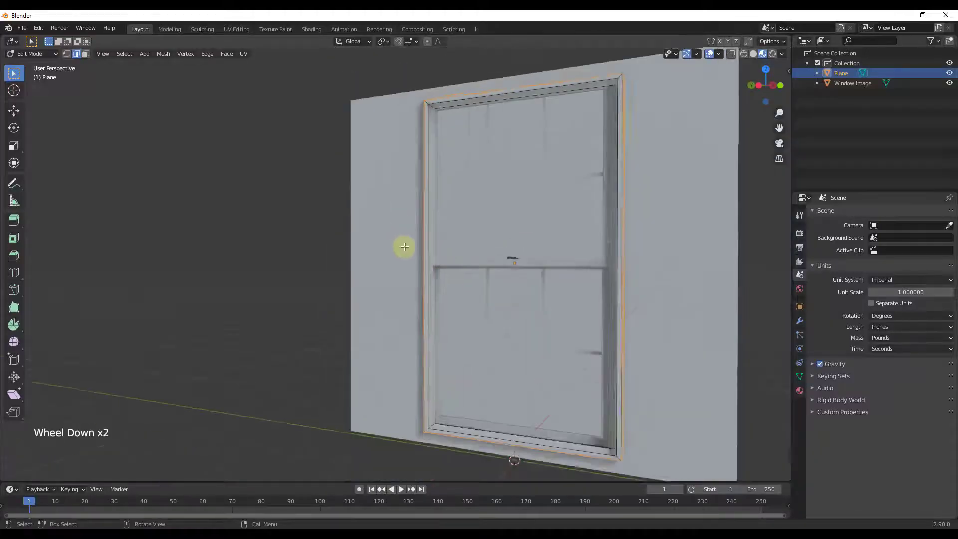
pyautogui.scroll(3, 434, 222)
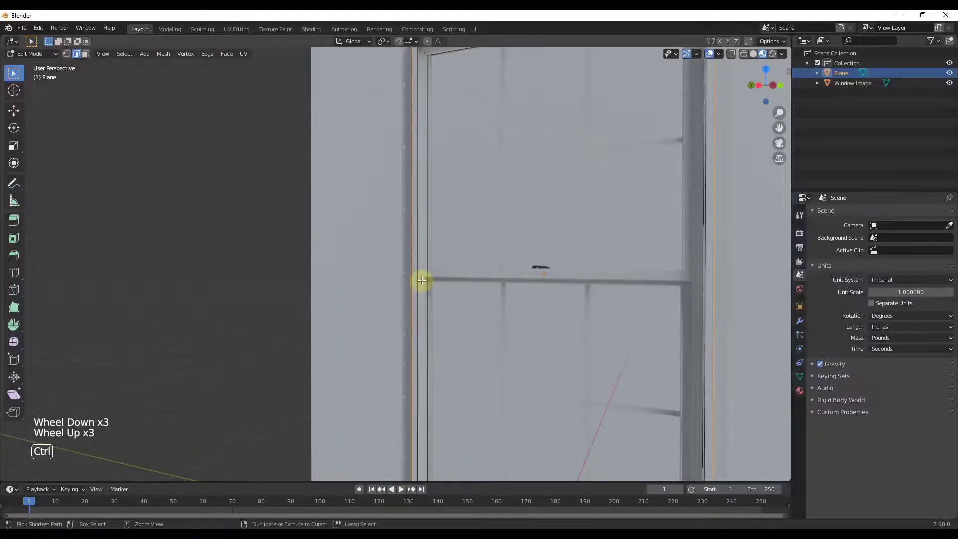
pyautogui.hotkey('ctrl', 'r')
pyautogui.click(423, 279)
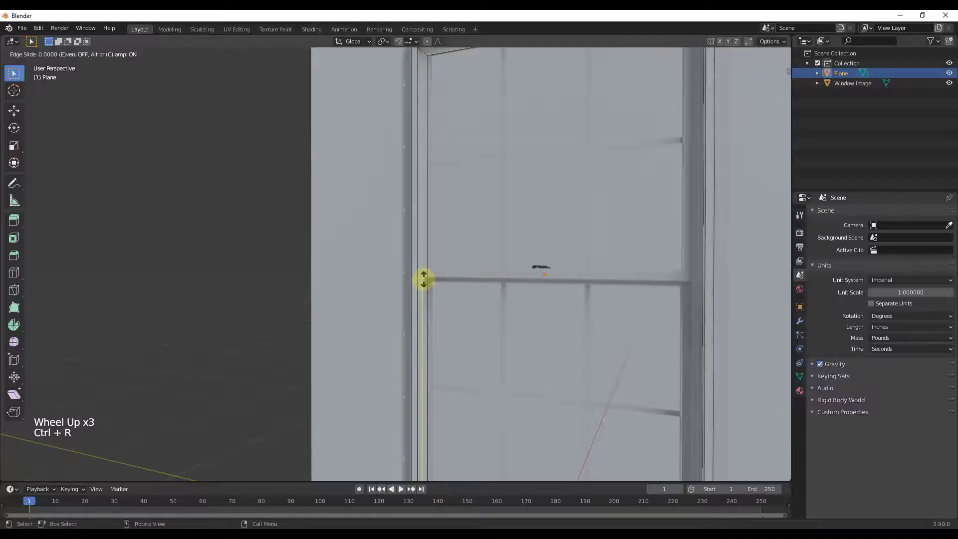
pyautogui.rightClick(423, 278)
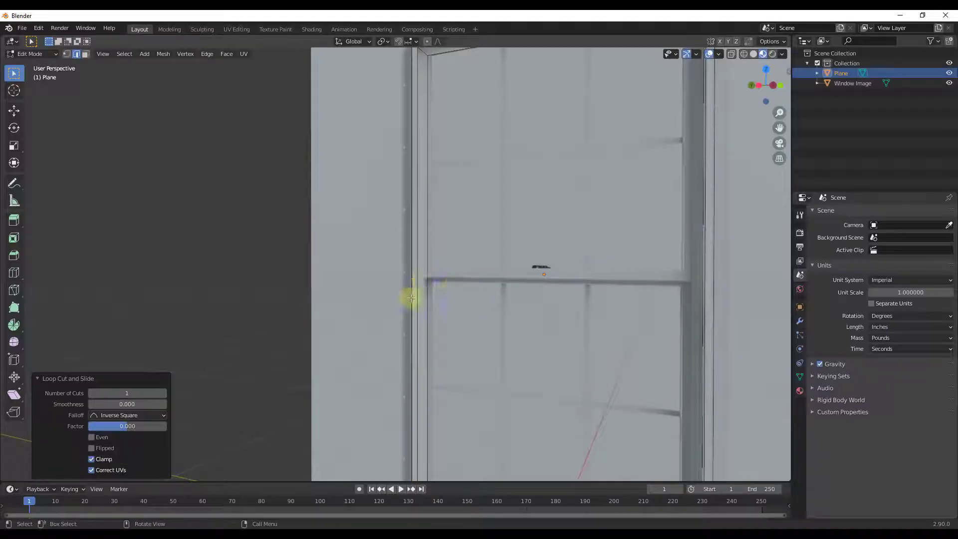
# Inspect the side jamb where the two sashes meet against the reference image and return to Object Mode.
pyautogui.scroll(9, 424, 280)
pyautogui.moveTo(412, 269); pyautogui.dragTo(472, 272, button='middle')
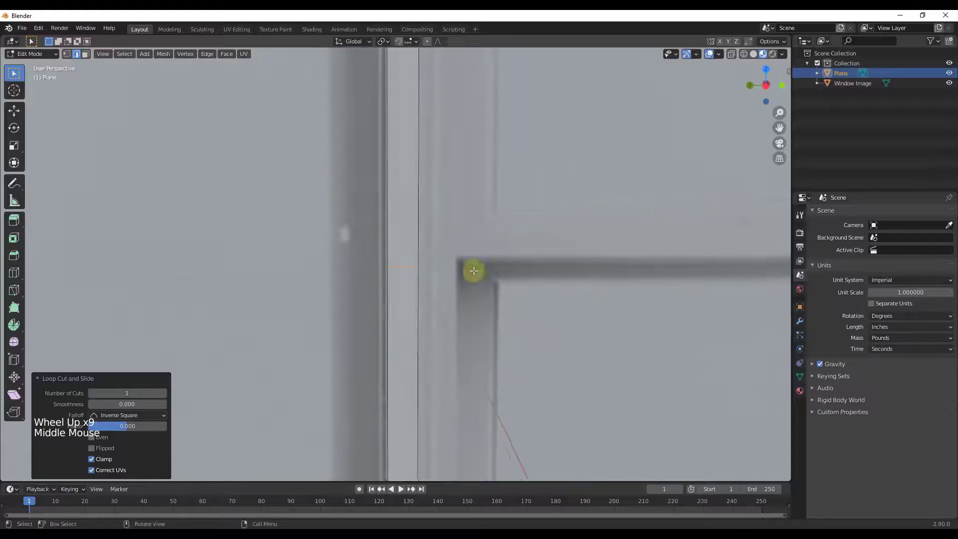
pyautogui.scroll(-4, 551, 284)
pyautogui.moveTo(551, 284); pyautogui.dragTo(414, 274, button='middle')
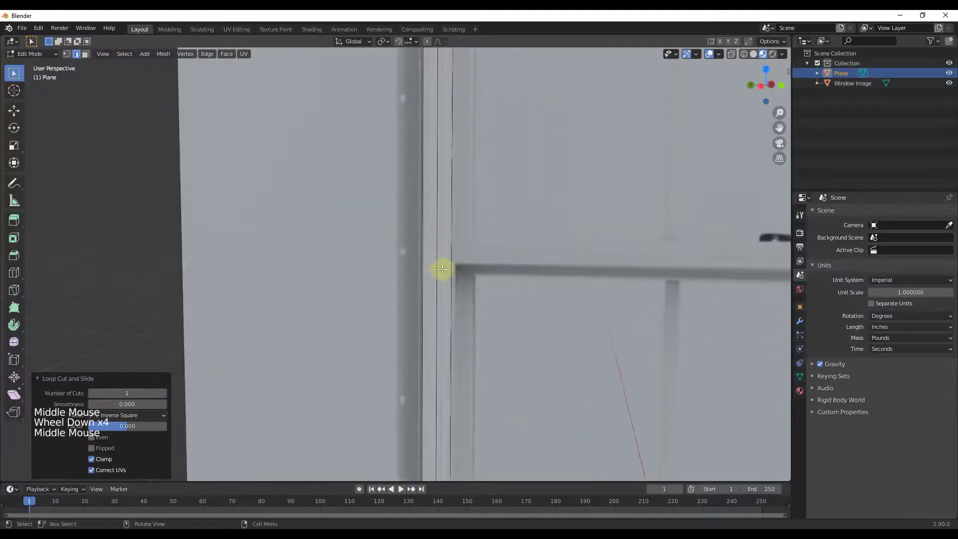
pyautogui.scroll(-7, 440, 270)
pyautogui.scroll(-2, 440, 269)
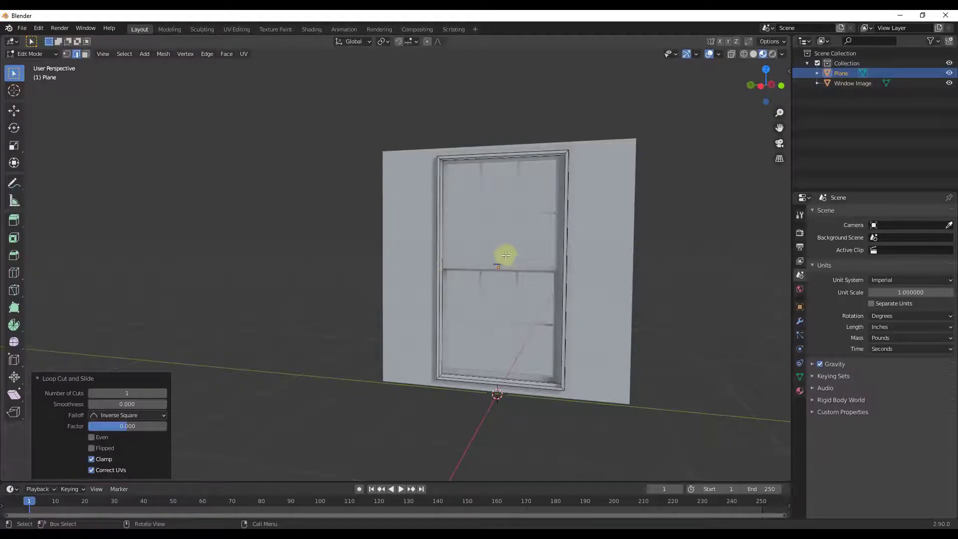
pyautogui.press('Tab')
# Add a mesh plane with its alignment set to View in the left orthographic view.
pyautogui.scroll(4, 514, 226)
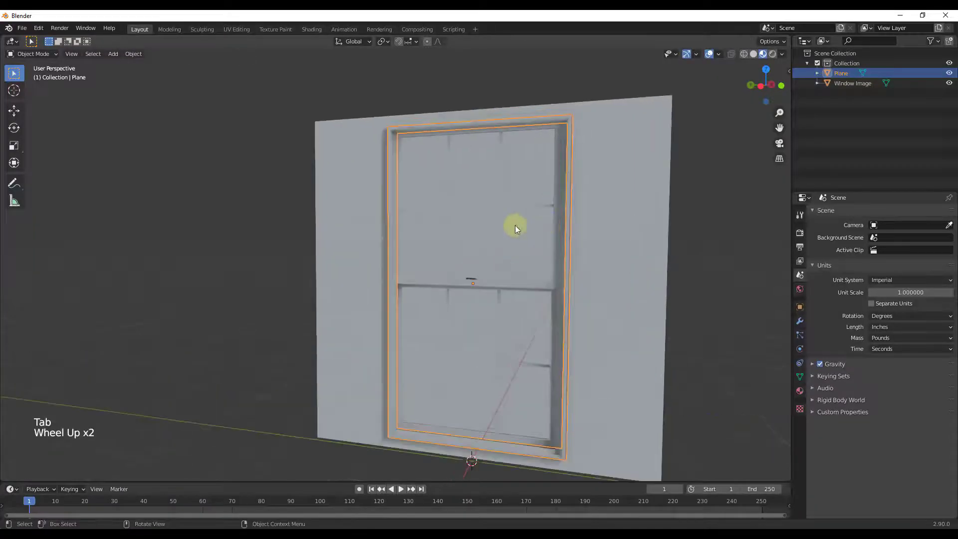
pyautogui.hotkey('shift', 'a')
pyautogui.moveTo(444, 302)
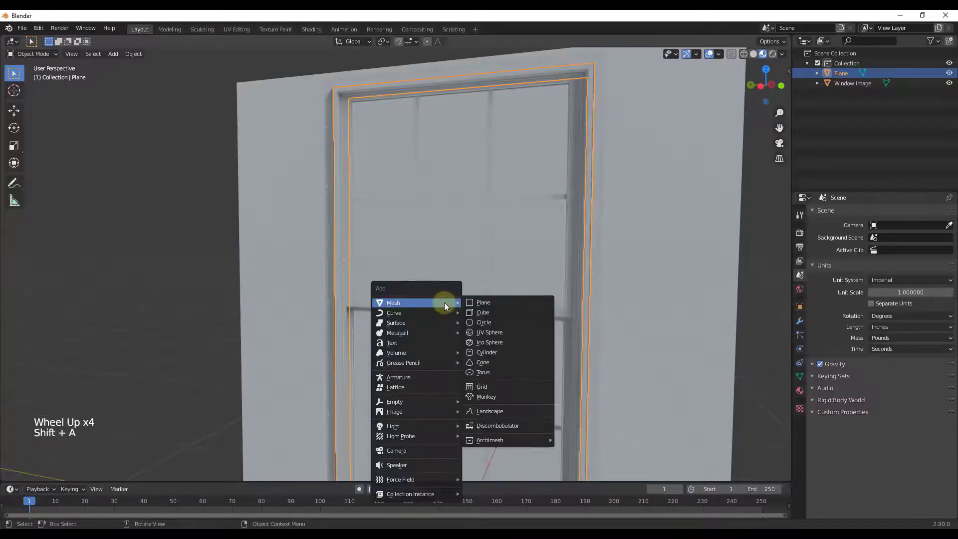
pyautogui.click(484, 301)
pyautogui.scroll(-3, 490, 279)
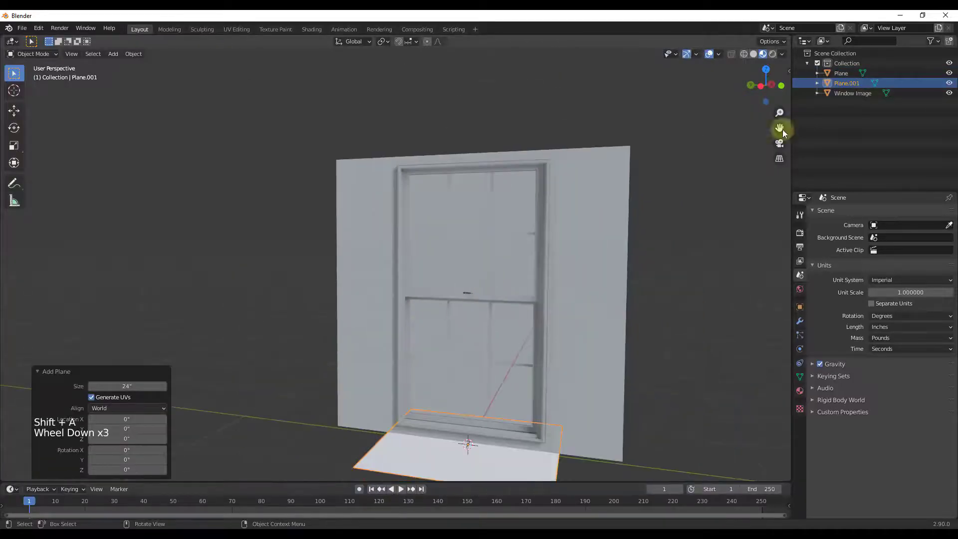
pyautogui.click(762, 88)
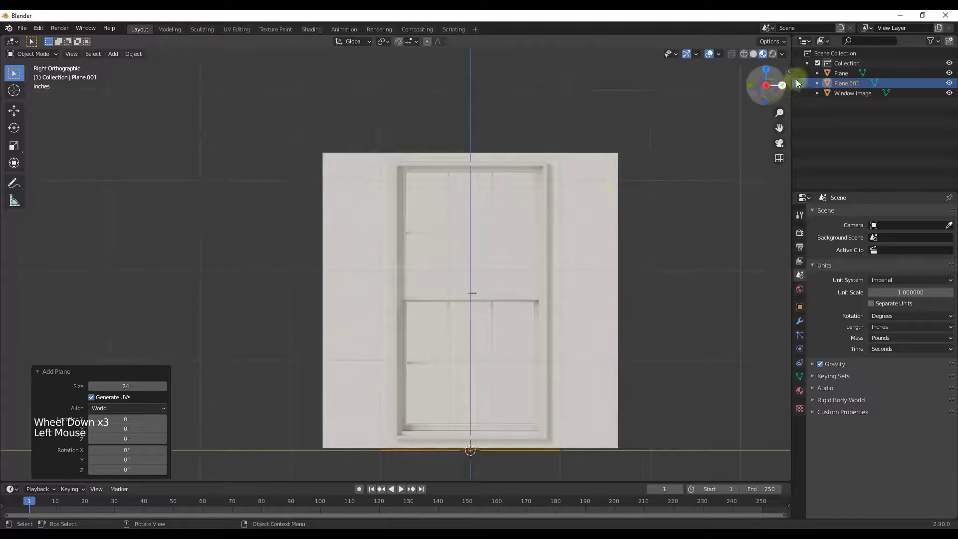
pyautogui.click(763, 83)
pyautogui.moveTo(129, 409); pyautogui.dragTo(119, 430)
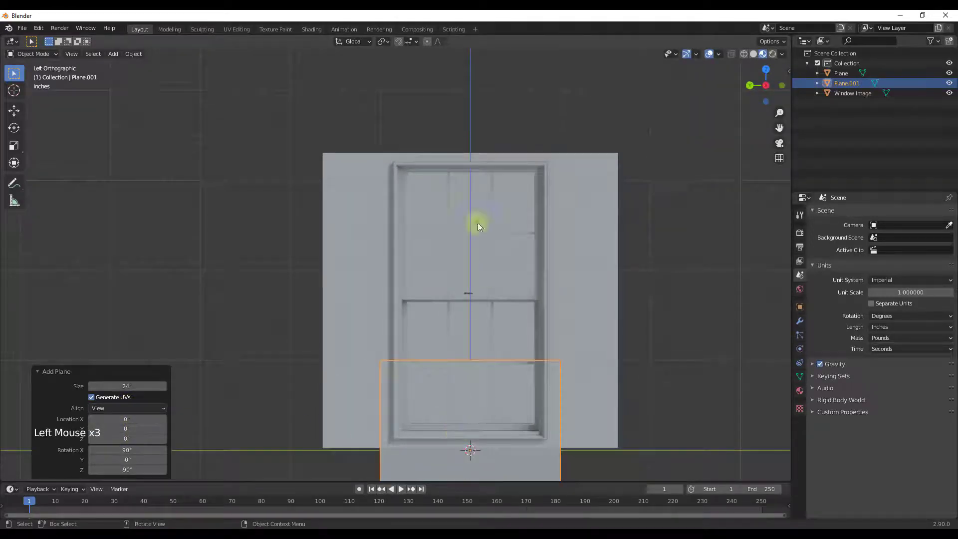
# Enable snapping with the snap target set to Vertex.
pyautogui.click(408, 43)
pyautogui.click(388, 81)
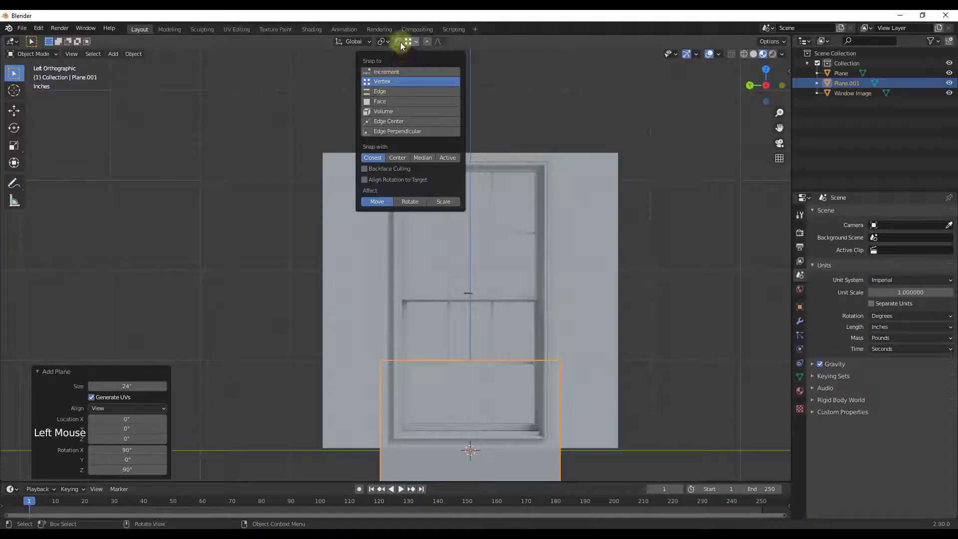
pyautogui.click(398, 42)
pyautogui.click(409, 44)
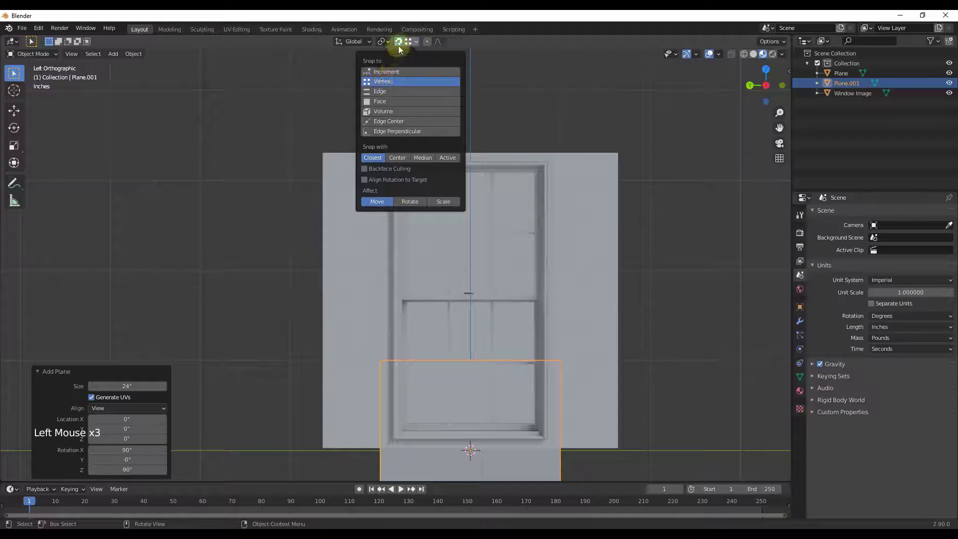
pyautogui.click(414, 44)
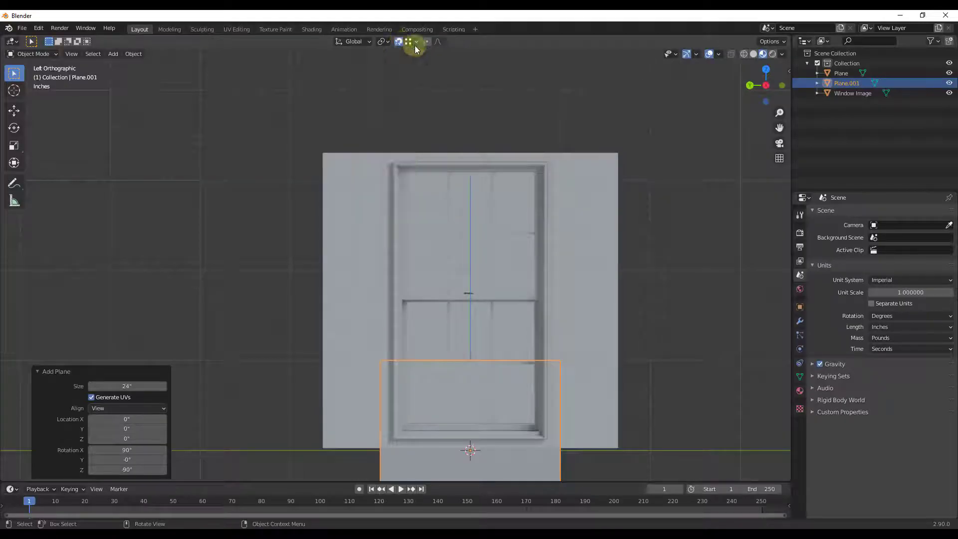
# Move the new plane's top edge up about 26 inches along Z, snapping it to the frame's upper inner corner.
pyautogui.scroll(-2, 494, 385)
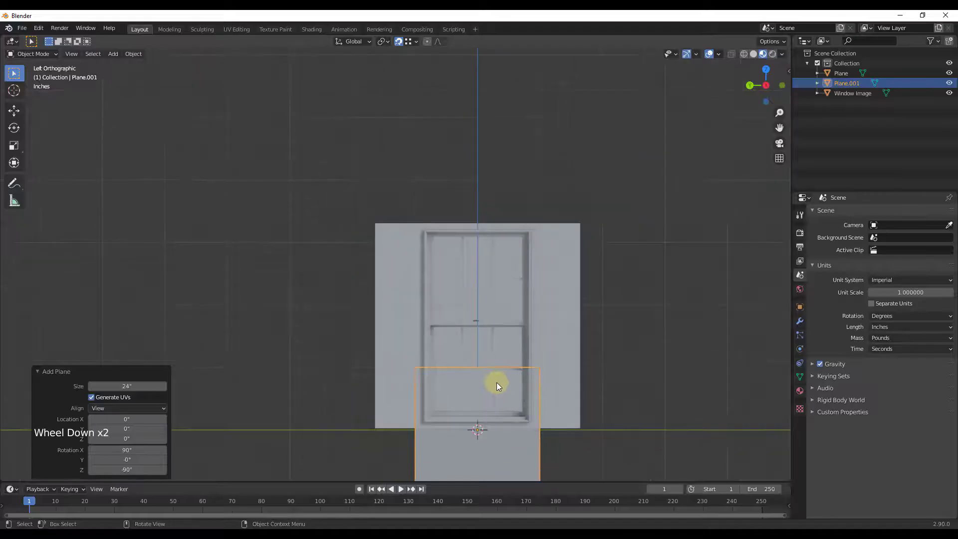
pyautogui.press('Tab')
pyautogui.press('2')
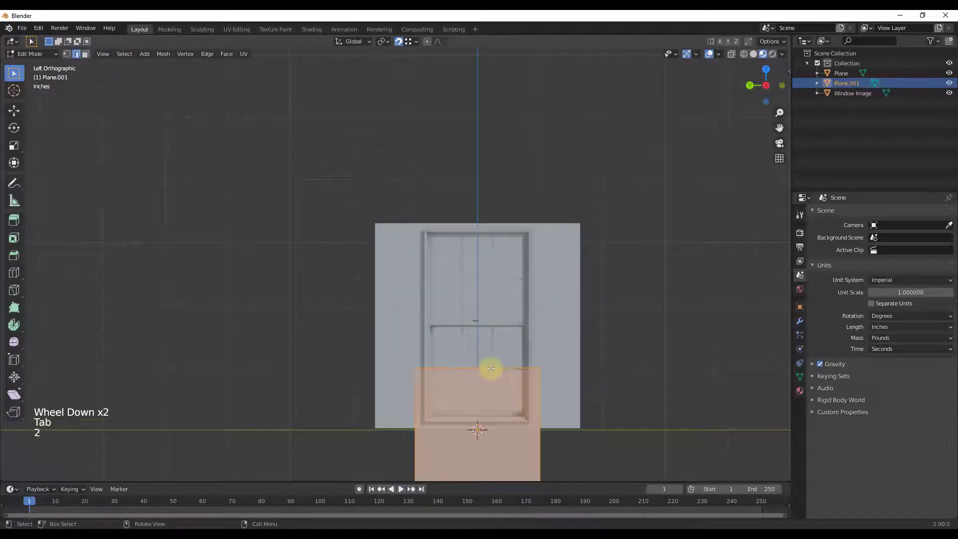
pyautogui.click(489, 368)
pyautogui.press('g')
pyautogui.press('z')
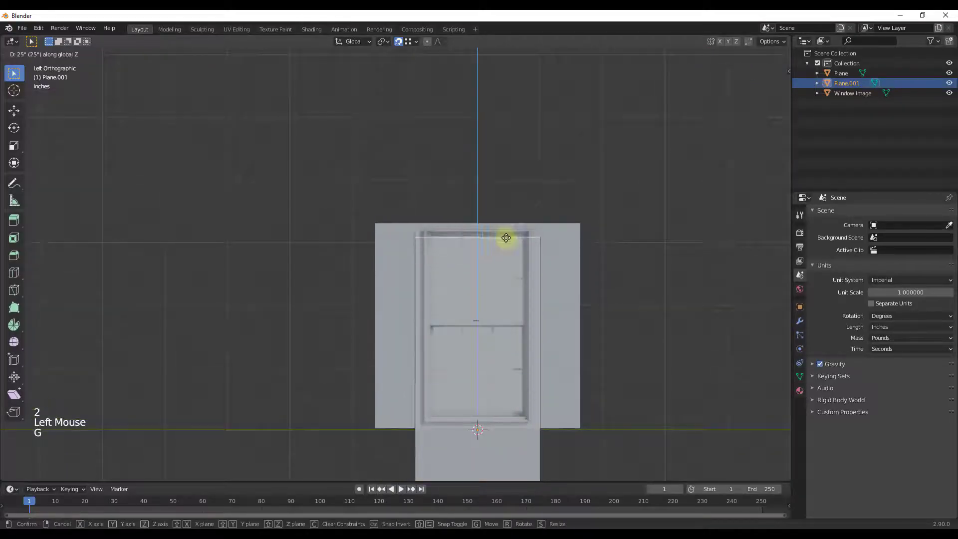
pyautogui.click(524, 233)
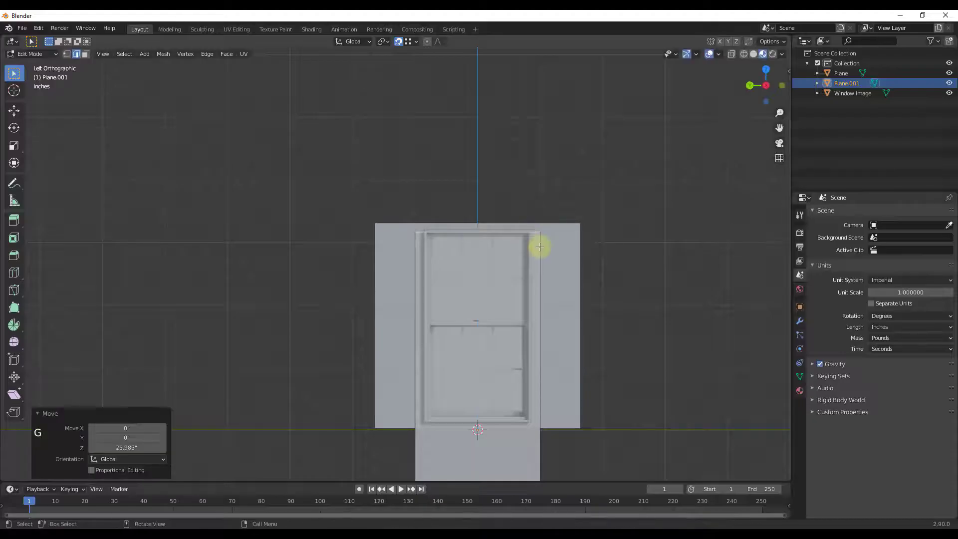
# Move both vertical side edges of the plane inward along Y, snapping them to the frame's inner corners.
pyautogui.scroll(4, 542, 242)
pyautogui.click(543, 241)
pyautogui.press('g')
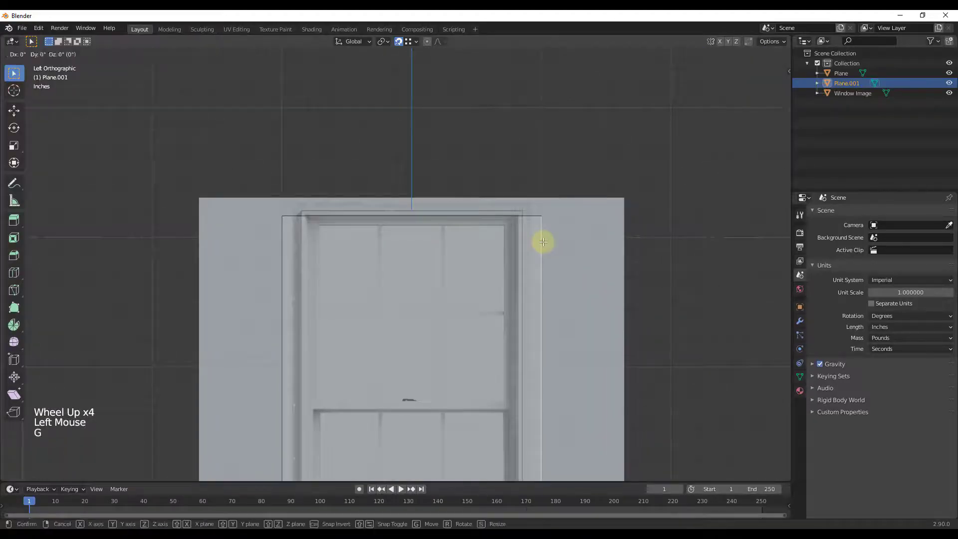
pyautogui.press('y')
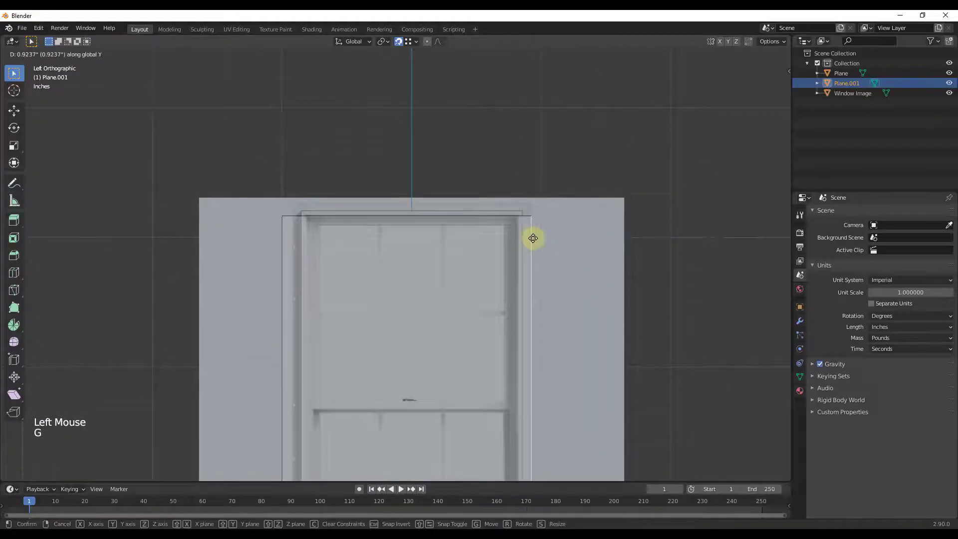
pyautogui.click(509, 214)
pyautogui.click(281, 249)
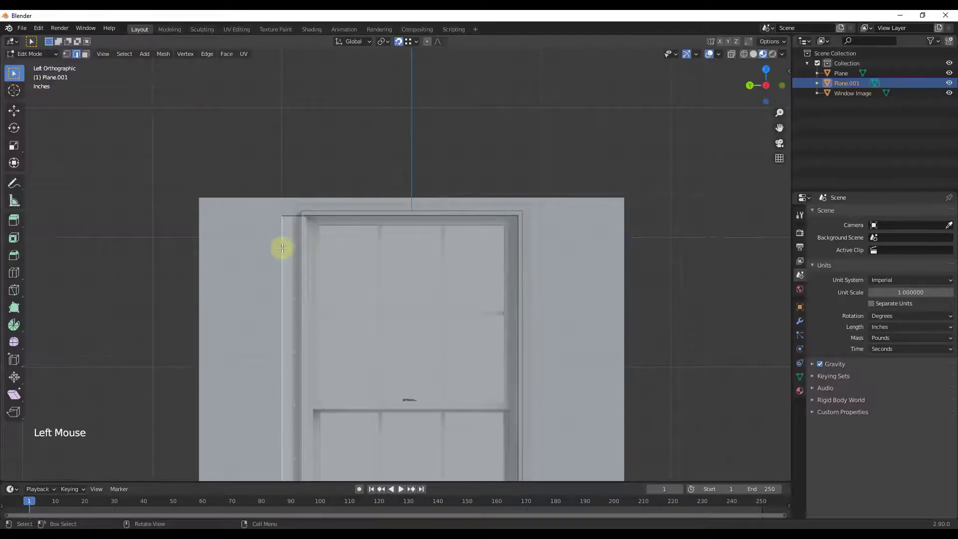
pyautogui.press('g')
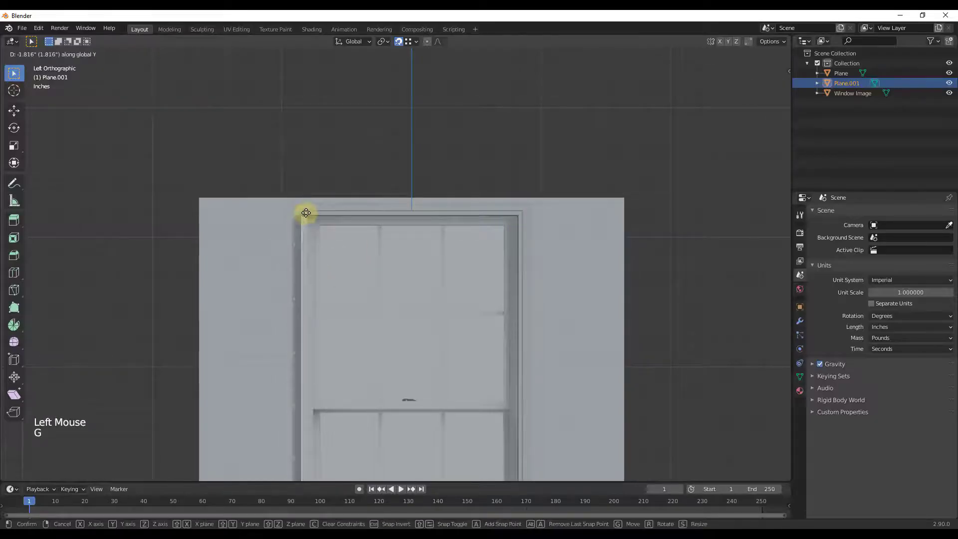
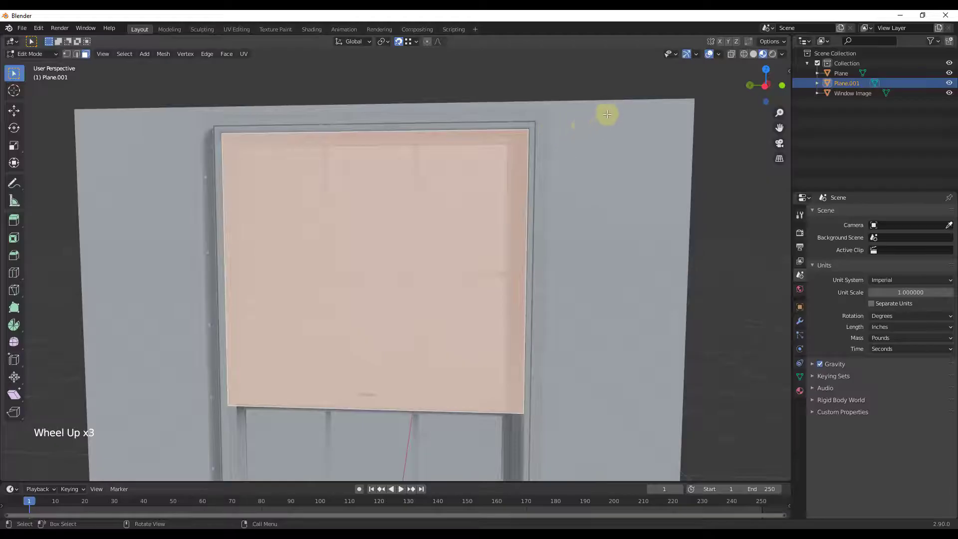
# Inset the upper sash face by about 0.7 inches to form the sash border.
pyautogui.press('i')
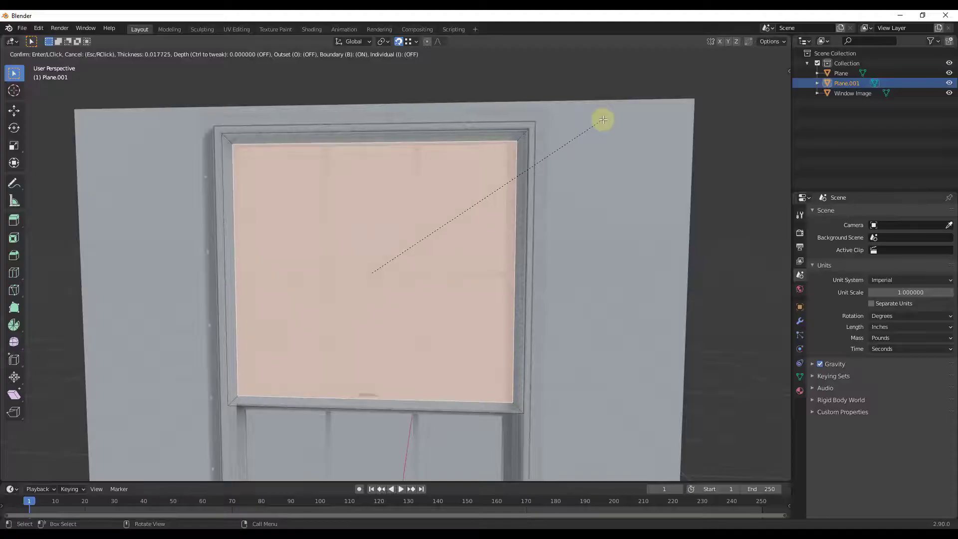
pyautogui.click(603, 119)
pyautogui.moveTo(611, 295); pyautogui.dragTo(518, 294, button='middle')
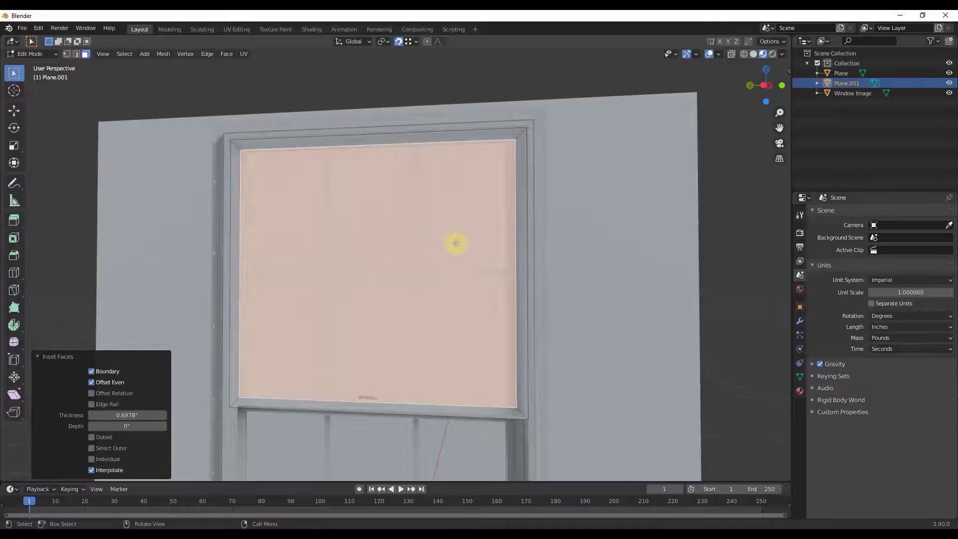
# Add two closely spaced vertical loop cuts to the upper sash, tracing both sides of the reference's right-hand muntin.
pyautogui.scroll(-1, 455, 243)
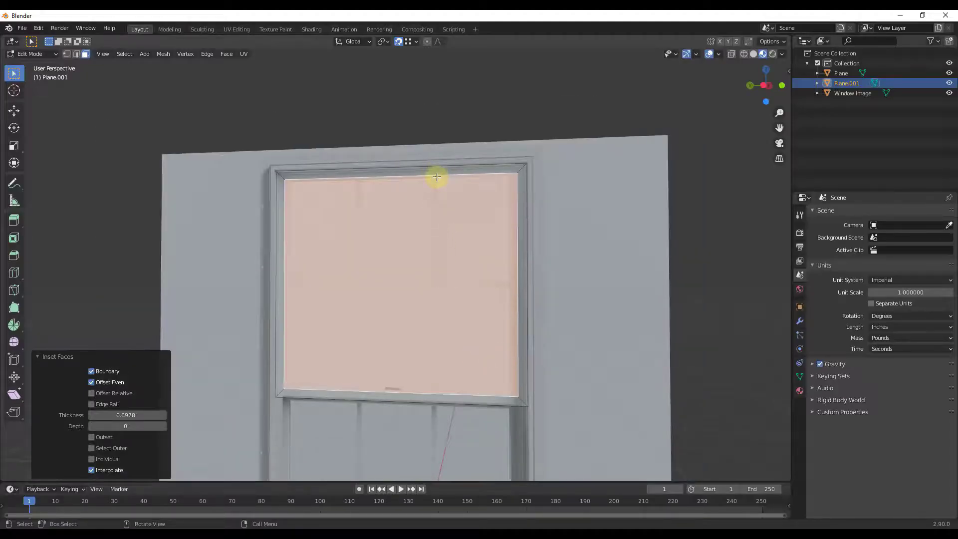
pyautogui.press('ctrl')
pyautogui.hotkey('ctrl', 'r')
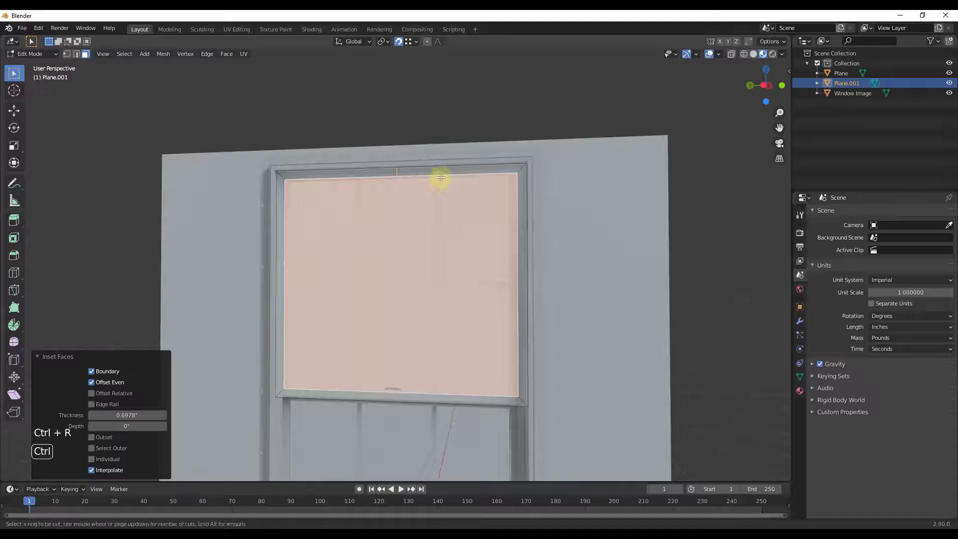
pyautogui.click(435, 187)
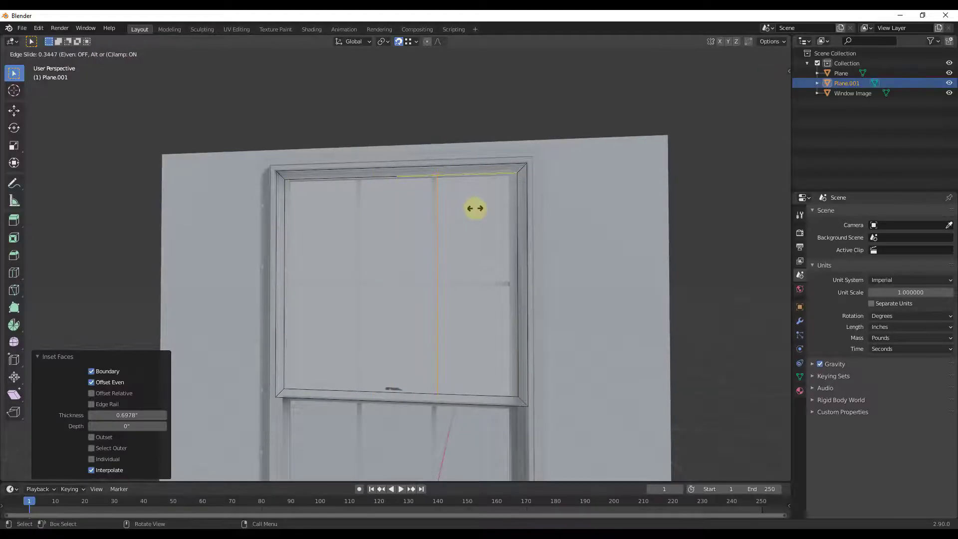
pyautogui.click(474, 209)
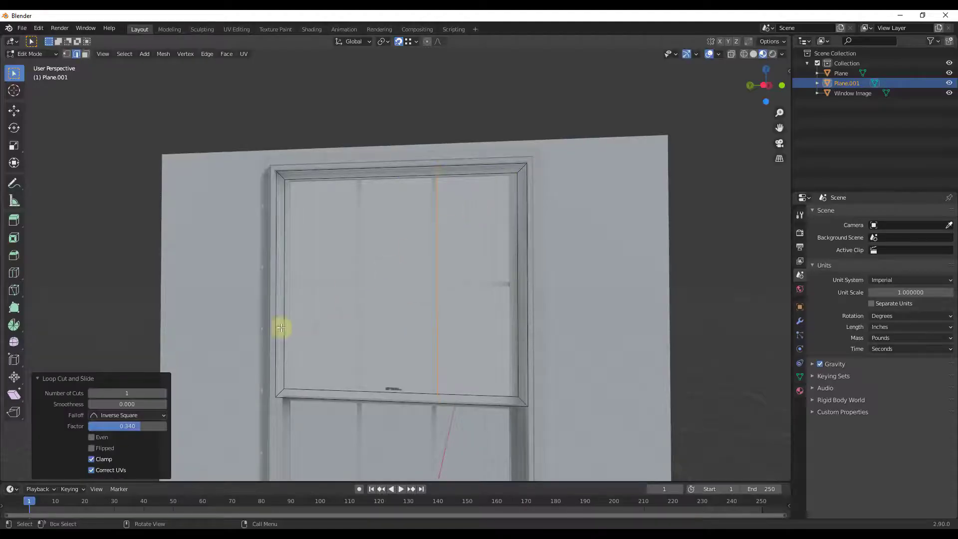
pyautogui.press('g')
pyautogui.press('g')
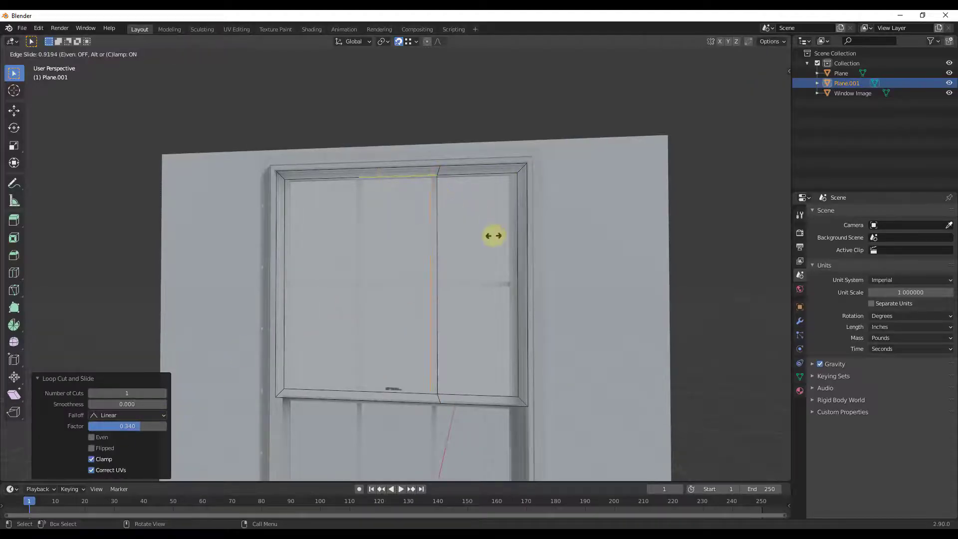
pyautogui.click(492, 236)
# Add matching pairs of loop cuts along the reference's left-hand vertical muntin and its horizontal muntin.
pyautogui.hotkey('ctrl', 'r')
pyautogui.click(365, 185)
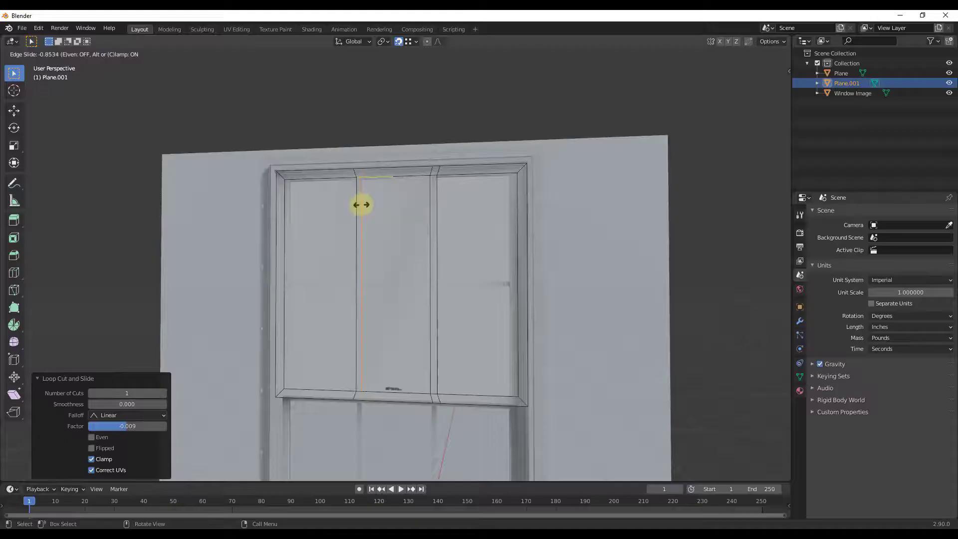
pyautogui.click(361, 204)
pyautogui.hotkey('ctrl', 'r')
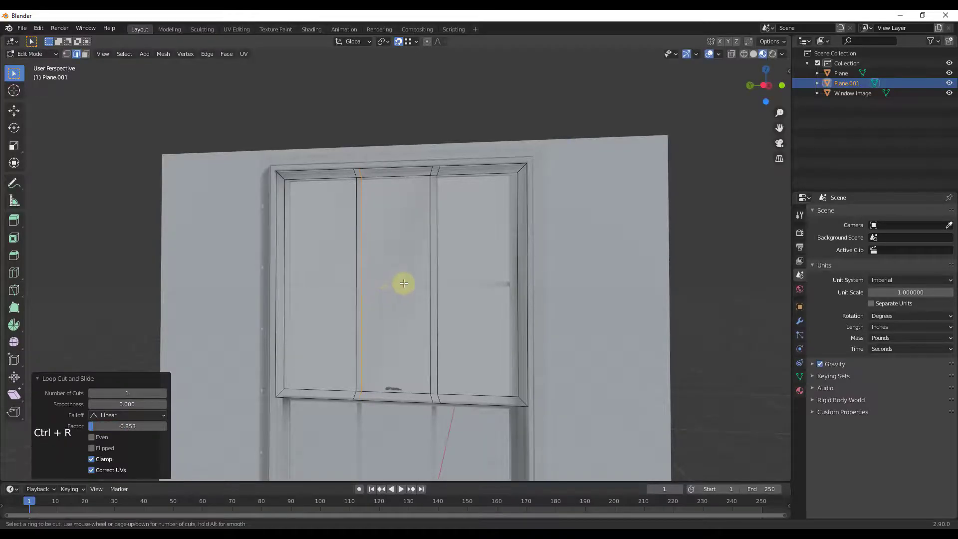
pyautogui.click(341, 278)
pyautogui.click(436, 180)
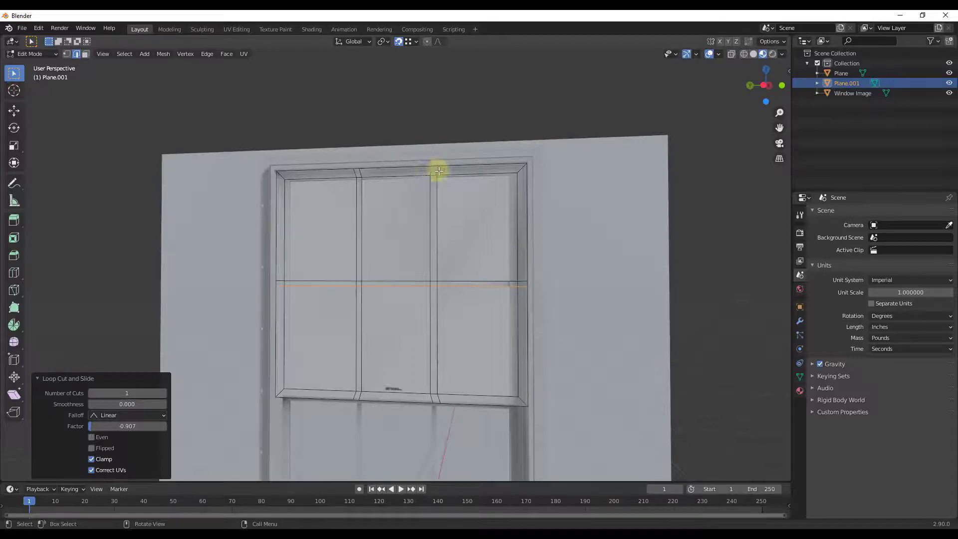
# Delete the six pane faces between the muntins of the upper sash.
pyautogui.moveTo(560, 229); pyautogui.dragTo(438, 229, button='middle')
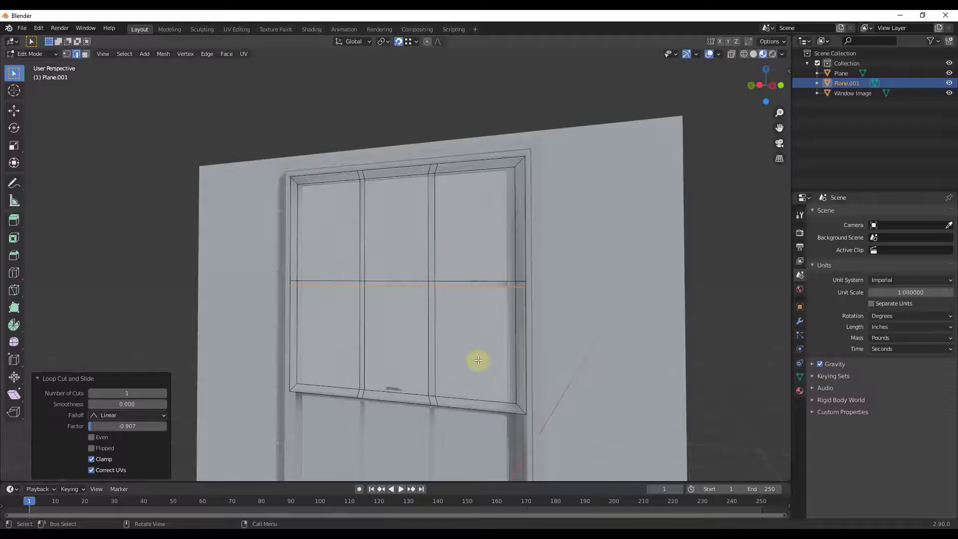
pyautogui.press('3')
pyautogui.click(486, 341)
pyautogui.keyDown('shift'); pyautogui.click(396, 331); pyautogui.keyUp('shift')
pyautogui.keyDown('shift'); pyautogui.click(349, 324); pyautogui.keyUp('shift')
pyautogui.keyDown('shift'); pyautogui.click(327, 250); pyautogui.keyUp('shift')
pyautogui.keyDown('shift'); pyautogui.click(425, 240); pyautogui.keyUp('shift')
pyautogui.keyDown('shift'); pyautogui.click(463, 241); pyautogui.keyUp('shift')
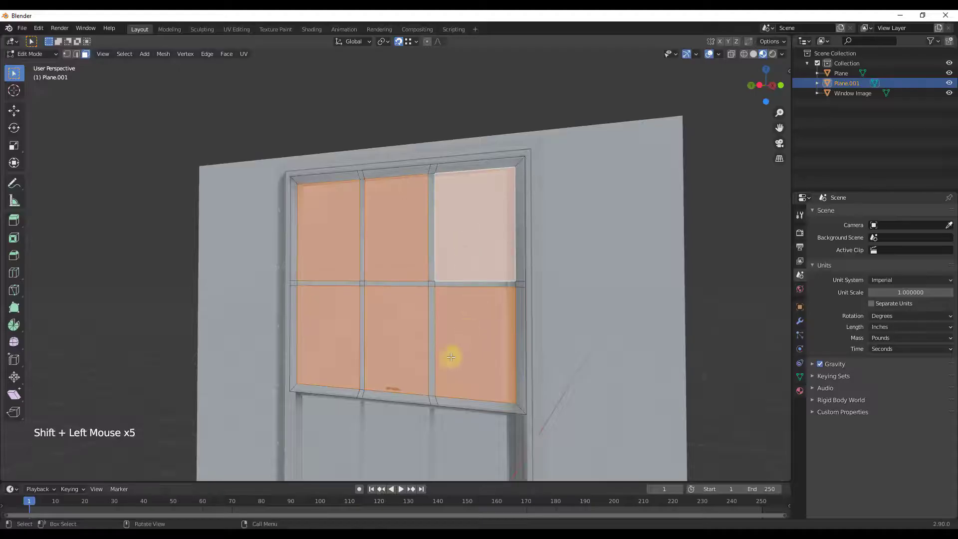
pyautogui.press('x')
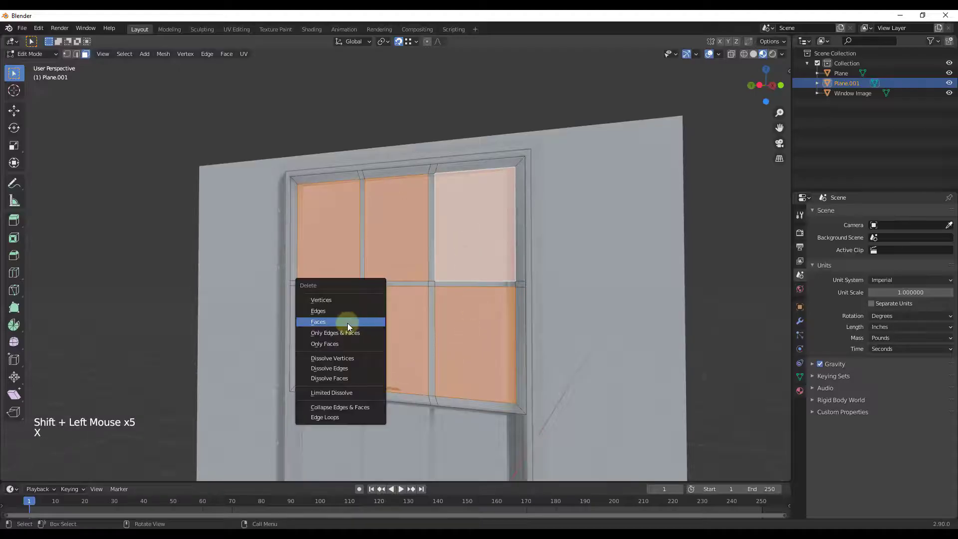
pyautogui.click(348, 324)
# Select all remaining faces of the upper sash and extrude them about -0.68 inches along their normal to give it depth.
pyautogui.moveTo(556, 339); pyautogui.dragTo(377, 351, button='middle')
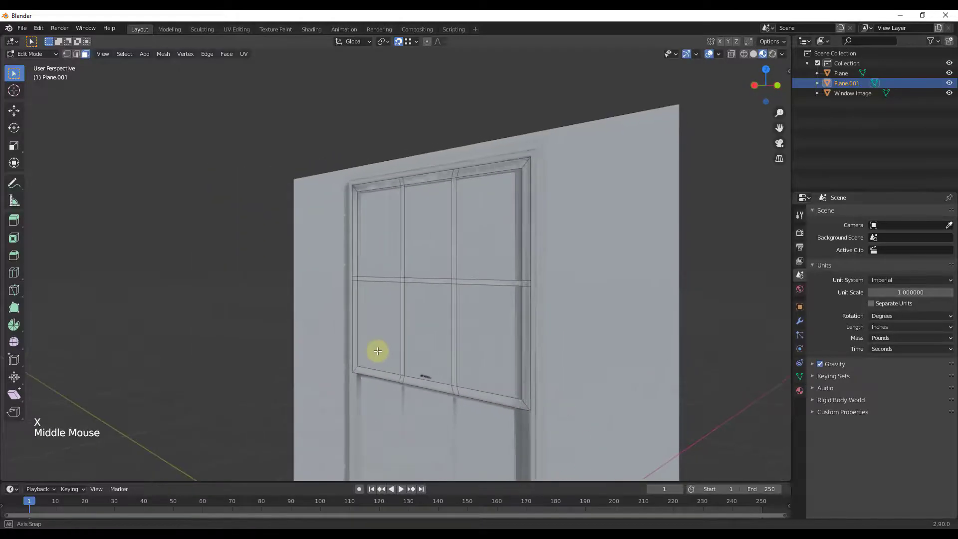
pyautogui.scroll(2, 558, 354)
pyautogui.moveTo(558, 364); pyautogui.dragTo(607, 306, button='middle')
pyautogui.scroll(-5, 455, 263)
pyautogui.scroll(4, 607, 265)
pyautogui.moveTo(607, 264); pyautogui.dragTo(661, 271, button='middle')
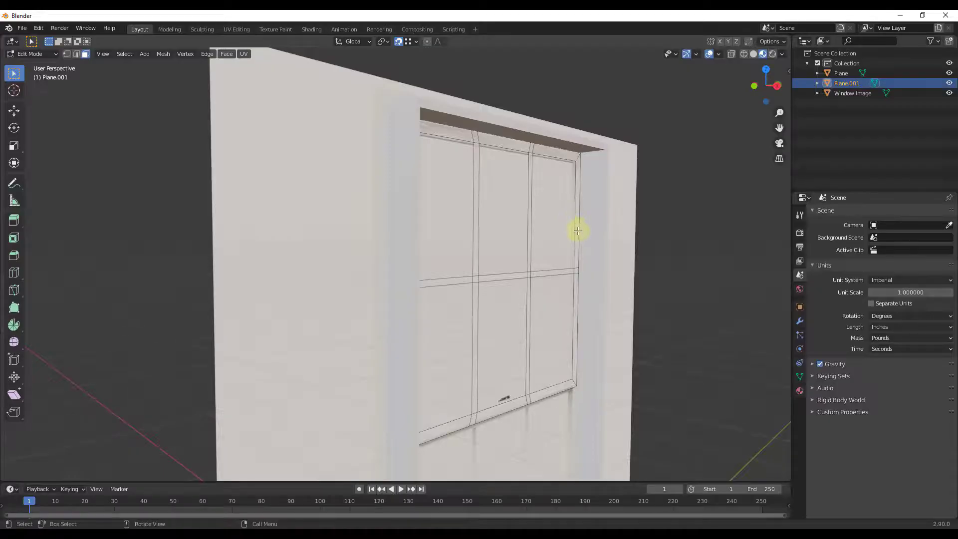
pyautogui.scroll(-1, 609, 306)
pyautogui.scroll(2, 609, 306)
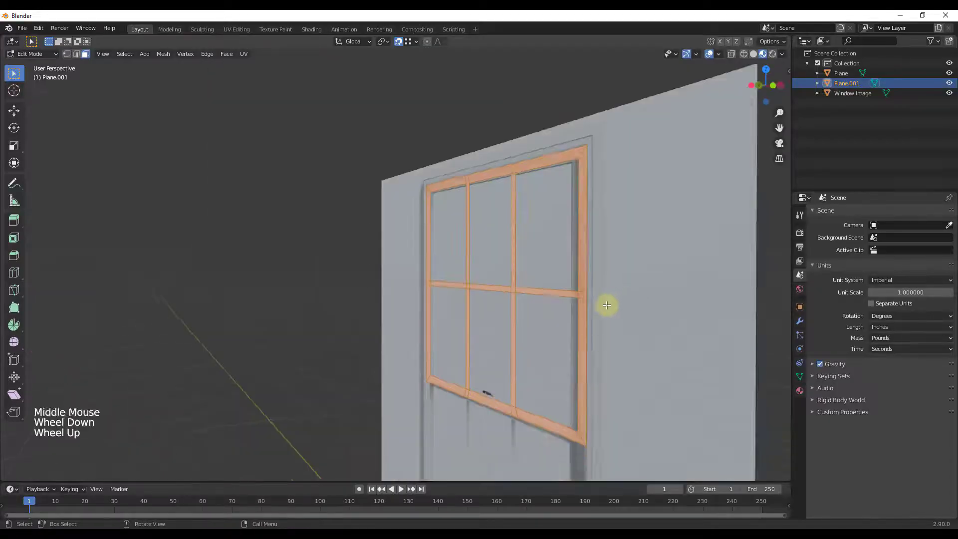
pyautogui.moveTo(638, 321)
pyautogui.mouseDown(button='middle')
pyautogui.moveTo(680, 327)
pyautogui.moveTo(723, 287)
pyautogui.moveTo(633, 321)
pyautogui.mouseUp(button='middle')
pyautogui.moveTo(691, 338); pyautogui.dragTo(521, 271, button='middle')
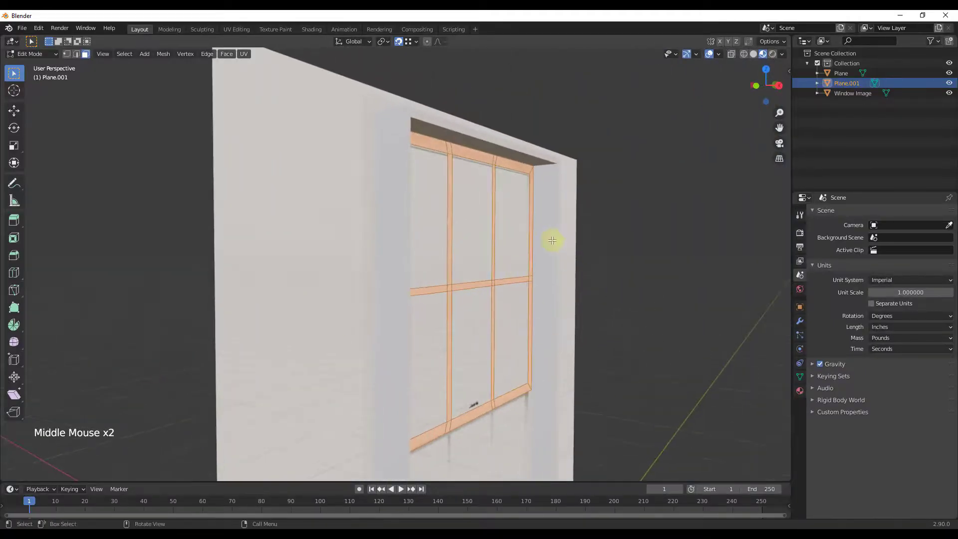
pyautogui.press('e')
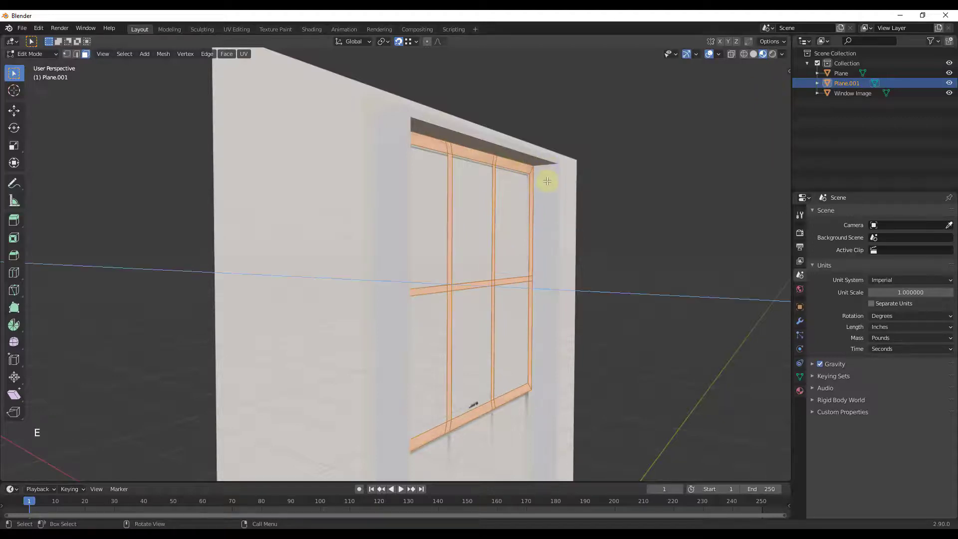
pyautogui.click(555, 183)
pyautogui.moveTo(555, 183); pyautogui.dragTo(149, 249, button='middle')
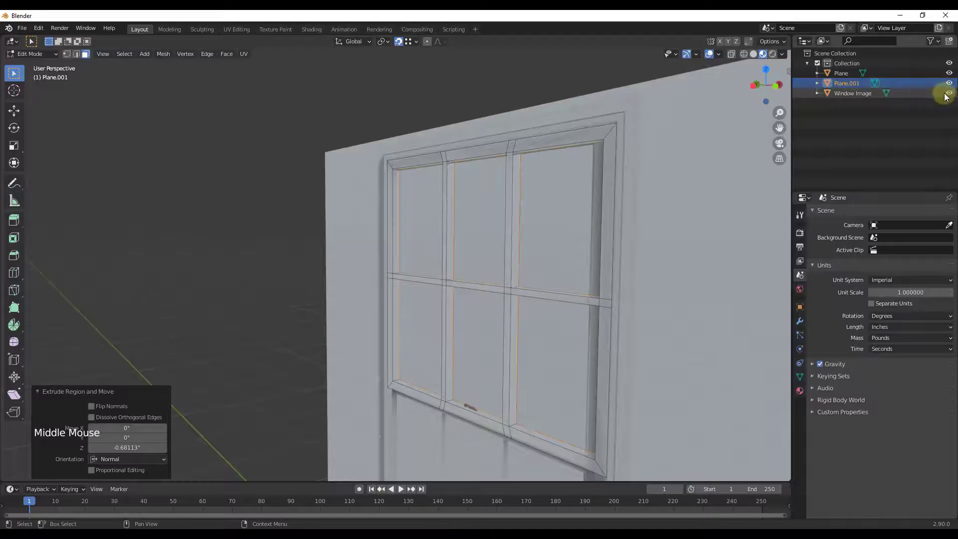
# Hide the Window Image reference, then move the sash's extruded faces about -0.15 inches along X.
pyautogui.click(949, 93)
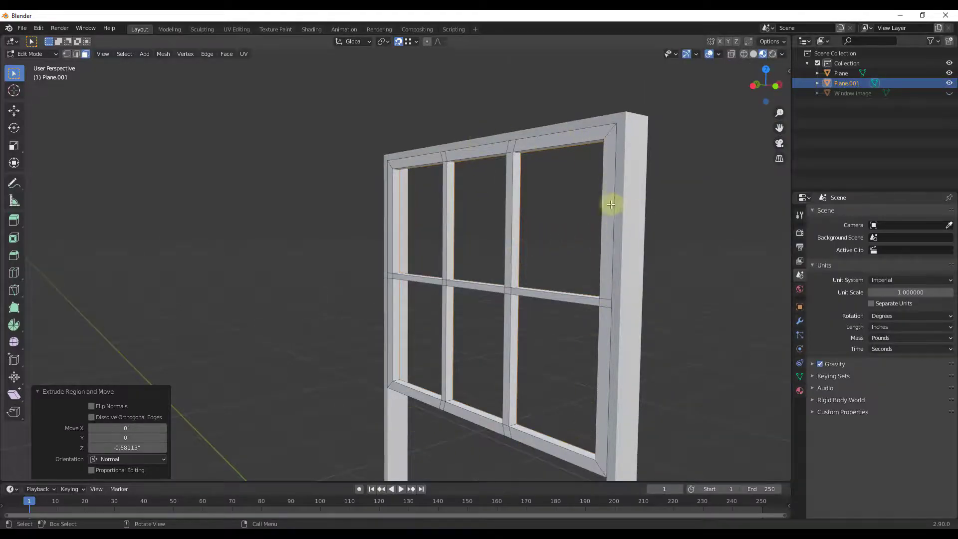
pyautogui.moveTo(579, 246); pyautogui.dragTo(738, 237, button='middle')
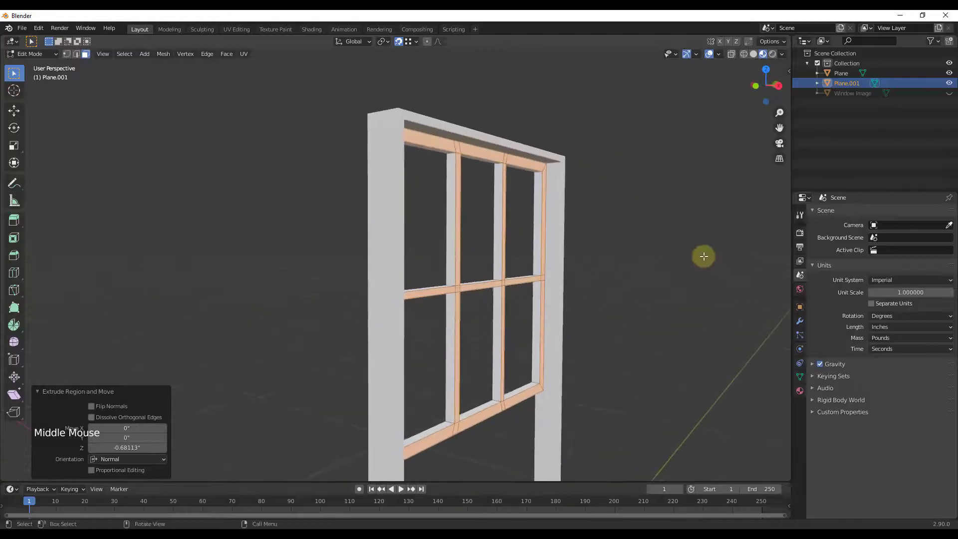
pyautogui.press('g')
pyautogui.press('x')
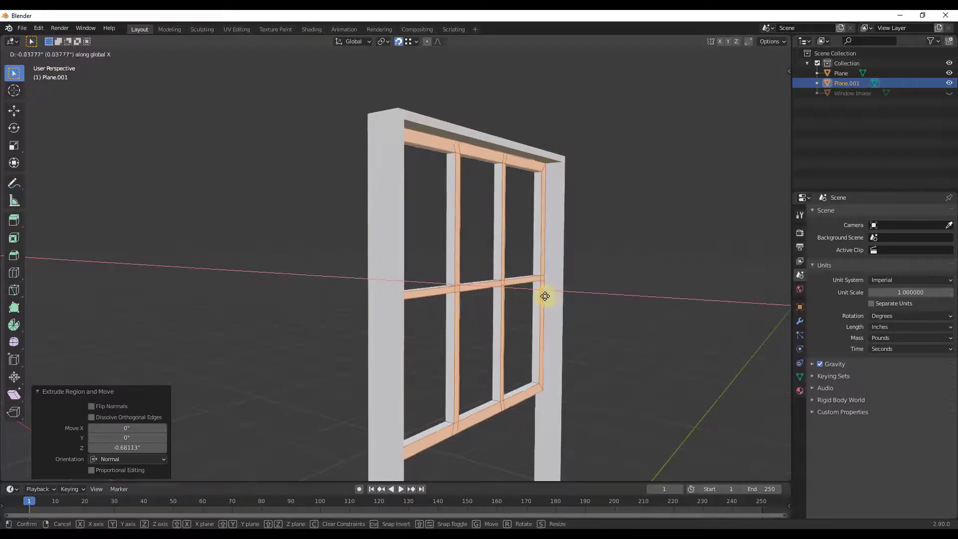
pyautogui.click(544, 296)
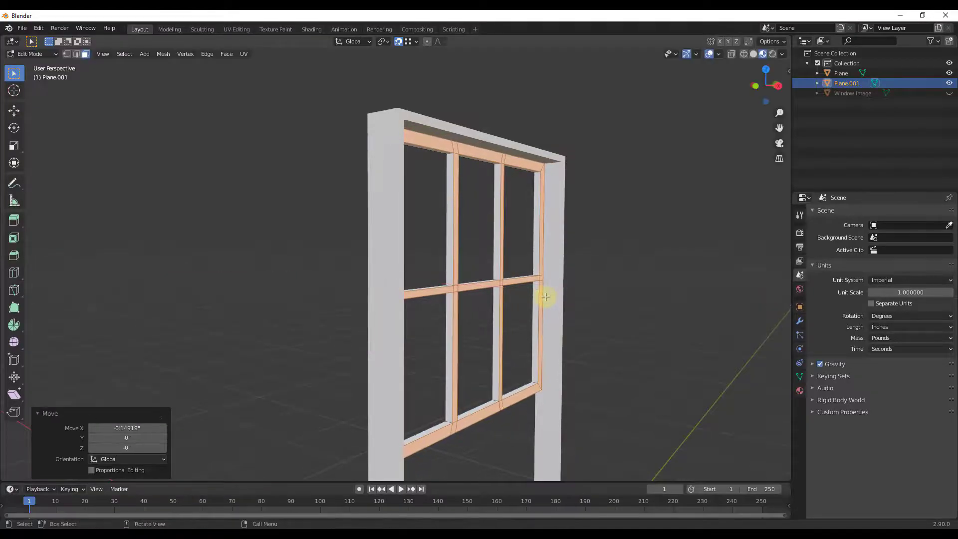
pyautogui.scroll(-2, 577, 264)
pyautogui.moveTo(577, 264); pyautogui.dragTo(620, 270, button='middle')
pyautogui.press('Tab')
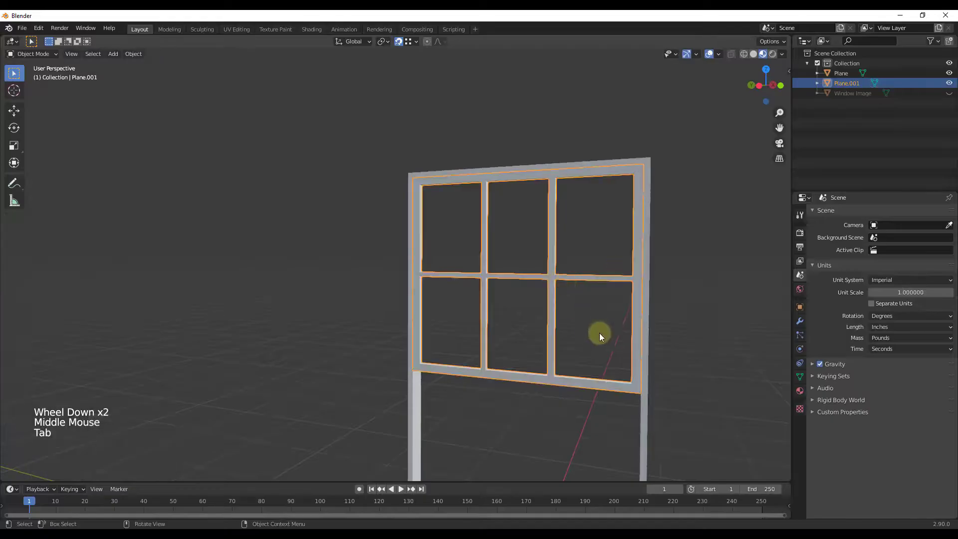
# From the Left orthographic view, add a 24-inch plane for the glass with its alignment set to View.
pyautogui.moveTo(600, 331); pyautogui.dragTo(531, 331, button='middle')
pyautogui.scroll(-6, 576, 326)
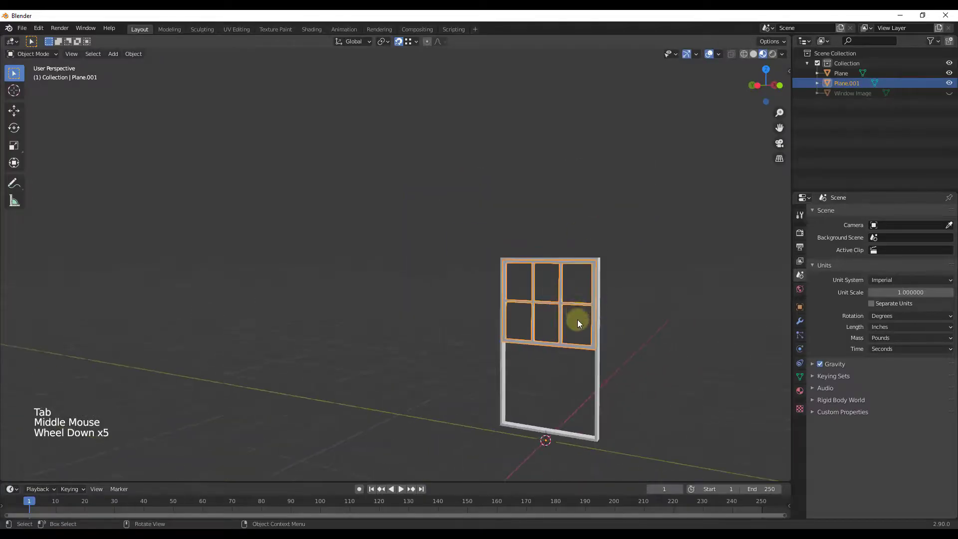
pyautogui.scroll(8, 587, 341)
pyautogui.moveTo(533, 306); pyautogui.dragTo(390, 314, button='middle')
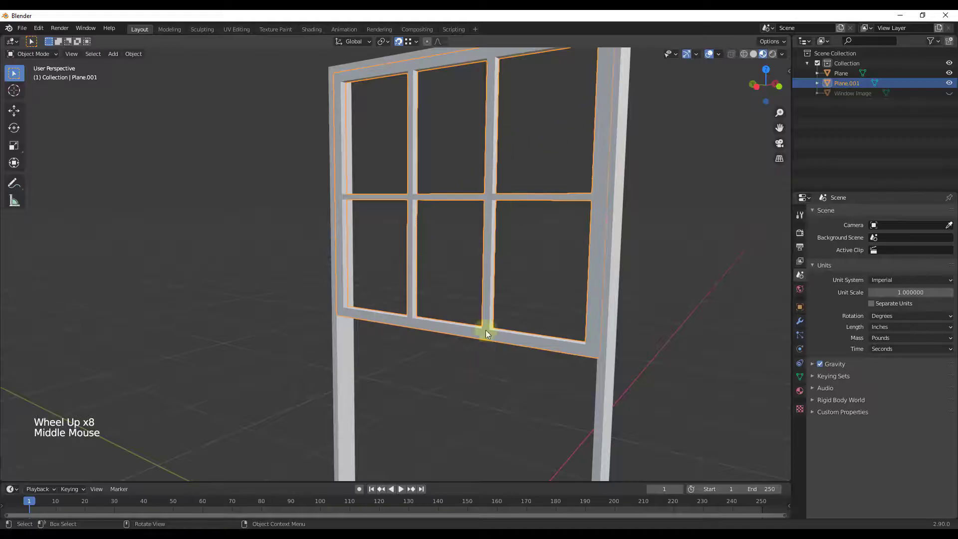
pyautogui.scroll(-2, 514, 252)
pyautogui.keyDown('shift'); pyautogui.moveTo(514, 253); pyautogui.dragTo(501, 317, button='middle'); pyautogui.keyUp('shift')
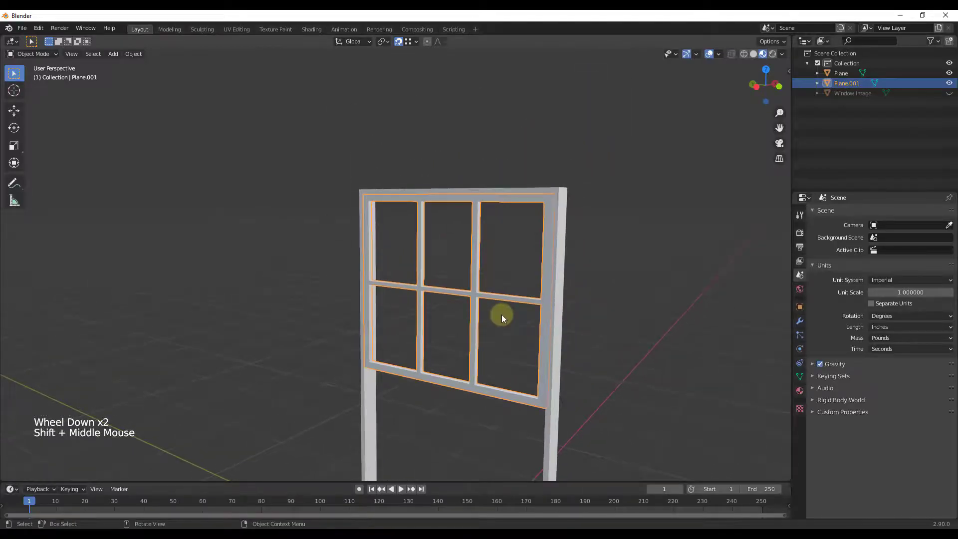
pyautogui.hotkey('shift', 'a')
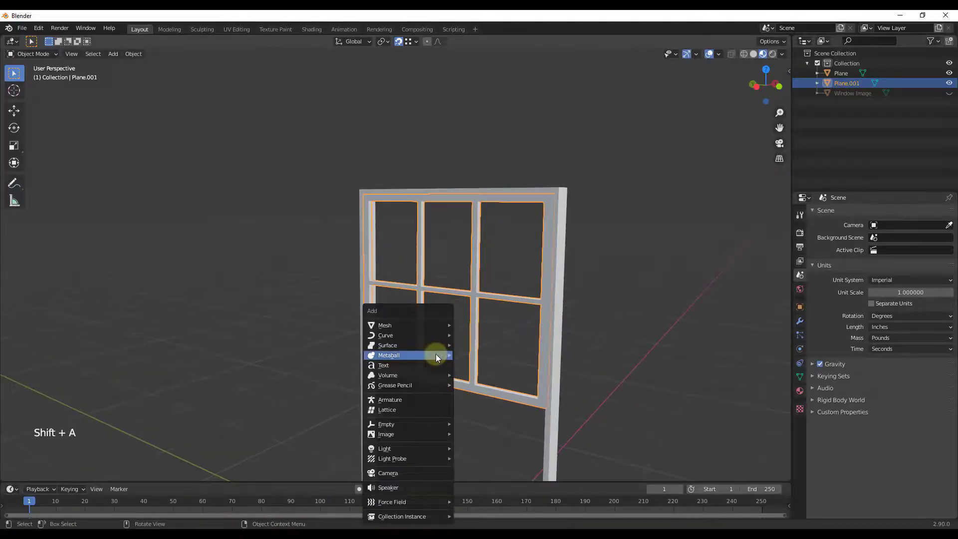
pyautogui.click(758, 86)
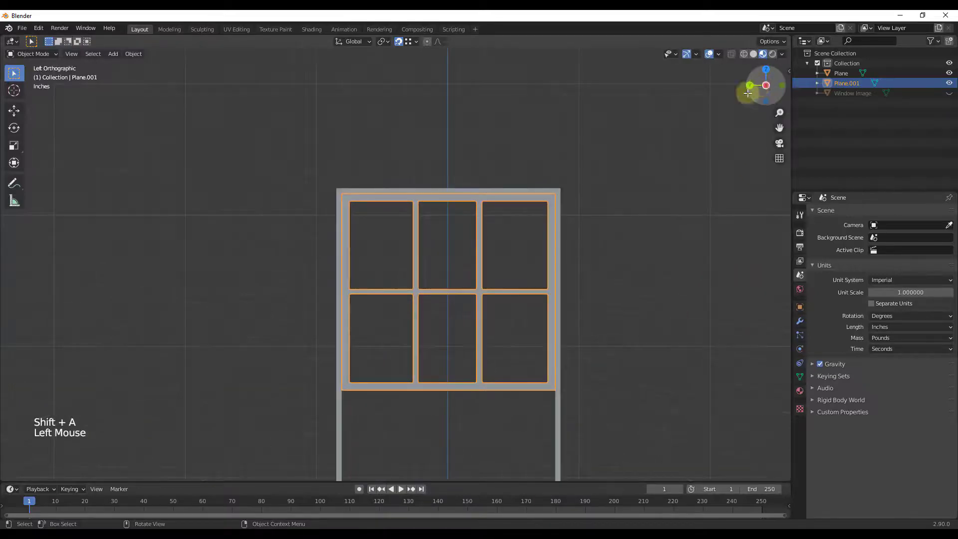
pyautogui.hotkey('shift', 'a')
pyautogui.moveTo(441, 318)
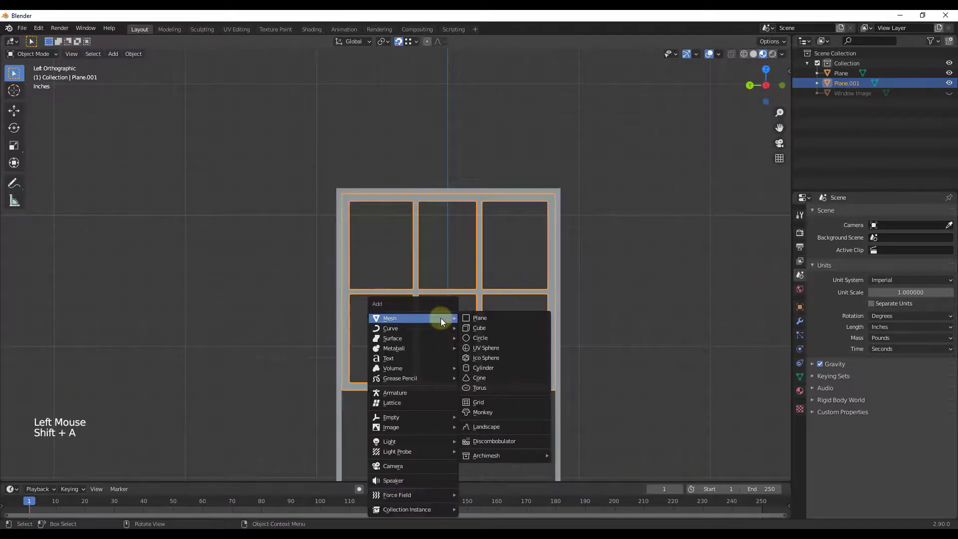
pyautogui.click(480, 314)
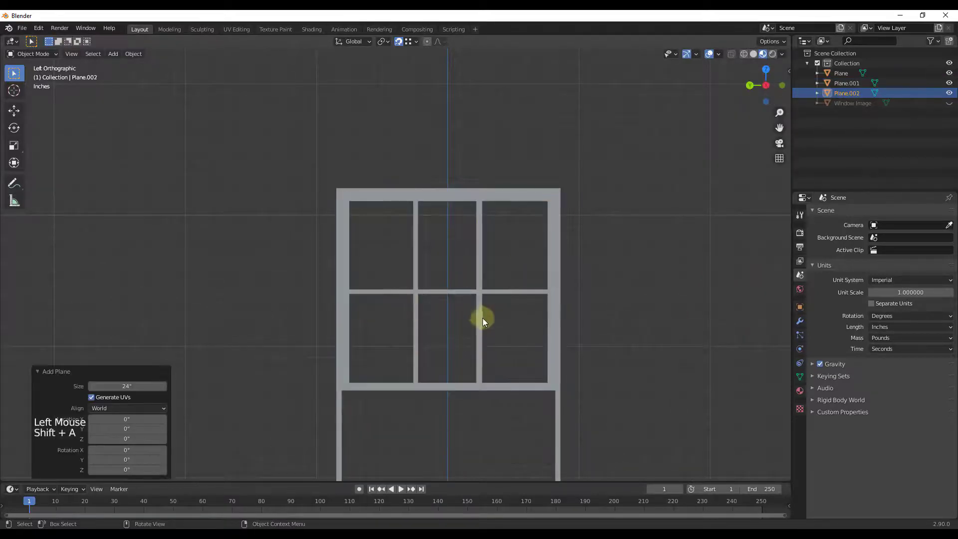
pyautogui.click(115, 413)
pyautogui.click(109, 429)
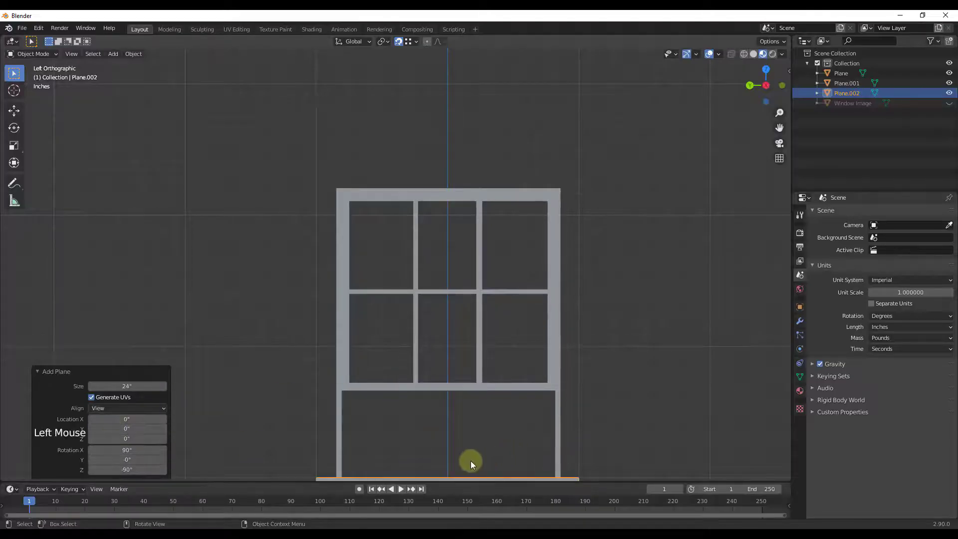
# Move the new plane up about 25.3 inches along Z, snapping its top edge to the top of the pane openings.
pyautogui.press('g')
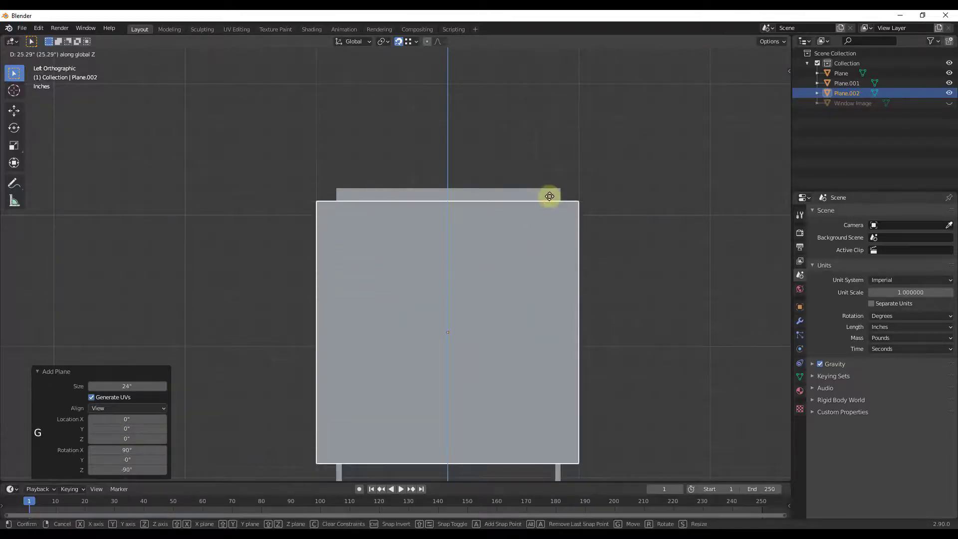
pyautogui.click(549, 196)
pyautogui.press('Tab')
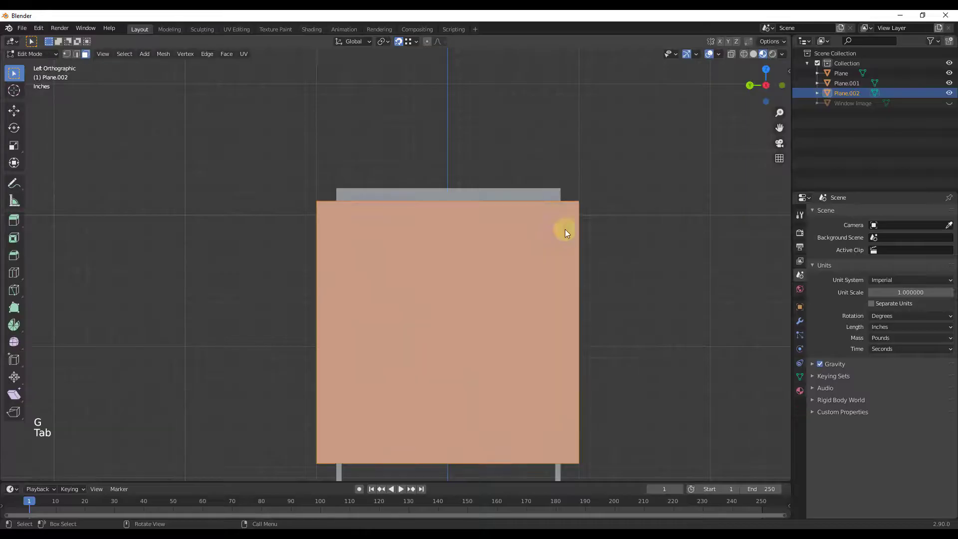
# Move the glass plane's bottom edge up about 7.4 inches along Z, snapping it to the bottom of the pane openings.
pyautogui.press('g')
pyautogui.press('2')
pyautogui.click(532, 464)
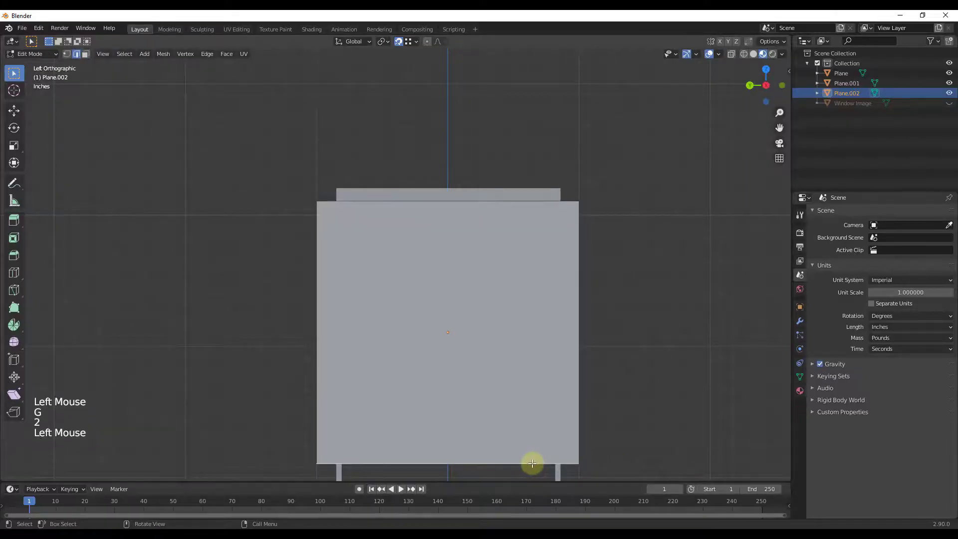
pyautogui.press('g')
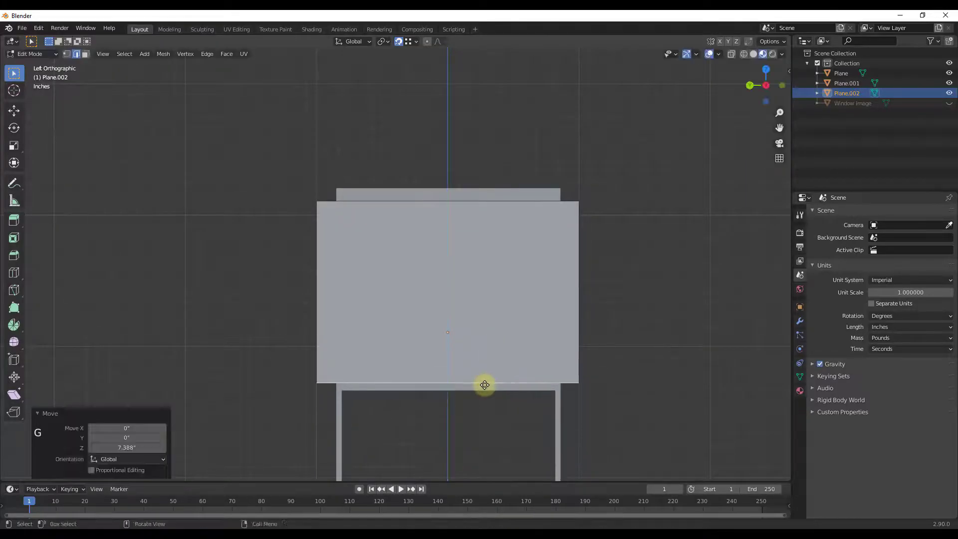
# Move the glass plane's two side edges inward along Y, by about 3 and 2.9 inches, to the sides of the pane openings.
pyautogui.click(351, 202)
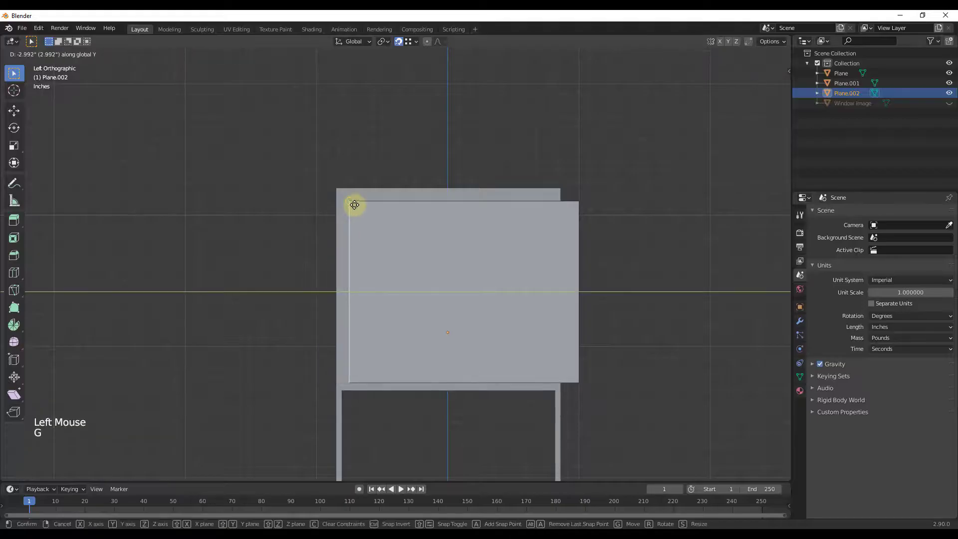
pyautogui.click(578, 265)
pyautogui.press('g')
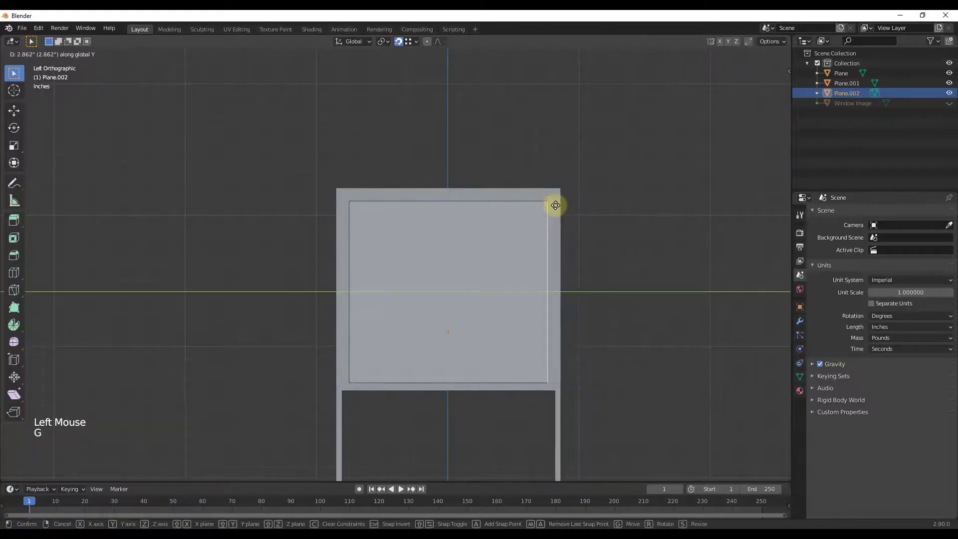
pyautogui.click(553, 205)
# Select the glass plane's face and move it about 0.28 inches along X into the sash, behind the front of the muntins.
pyautogui.moveTo(621, 320); pyautogui.dragTo(647, 355, button='middle')
pyautogui.moveTo(693, 317); pyautogui.dragTo(721, 293, button='middle')
pyautogui.scroll(2, 525, 256)
pyautogui.press('3')
pyautogui.click(530, 272)
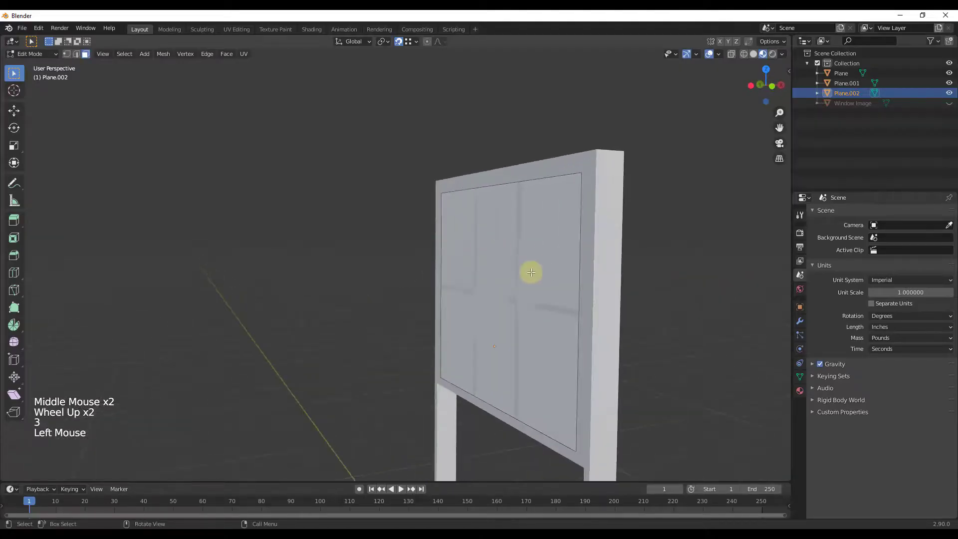
pyautogui.press('g')
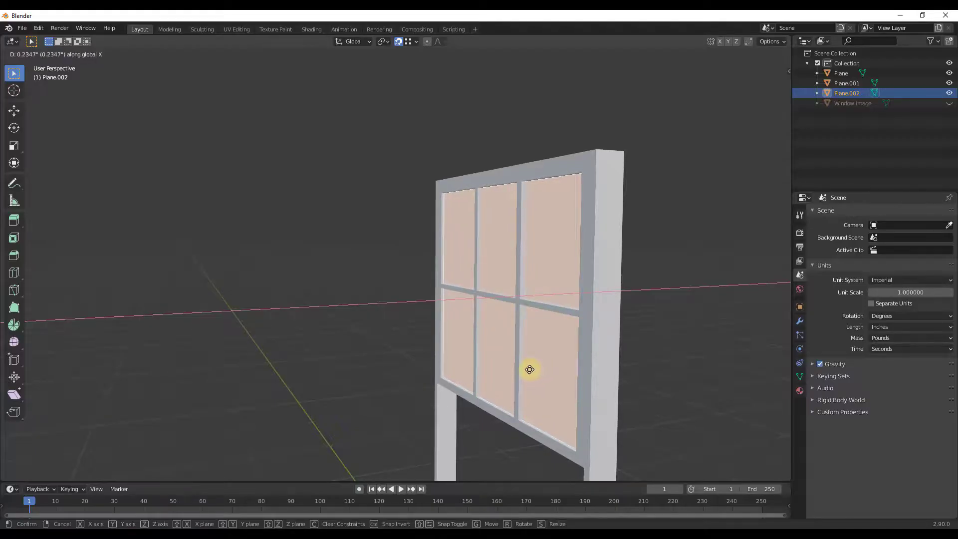
pyautogui.click(530, 369)
# In Object Mode, select the upper sash together with its glass and move both about 0.29 inches along X into the frame.
pyautogui.moveTo(493, 319); pyautogui.dragTo(577, 421, button='middle')
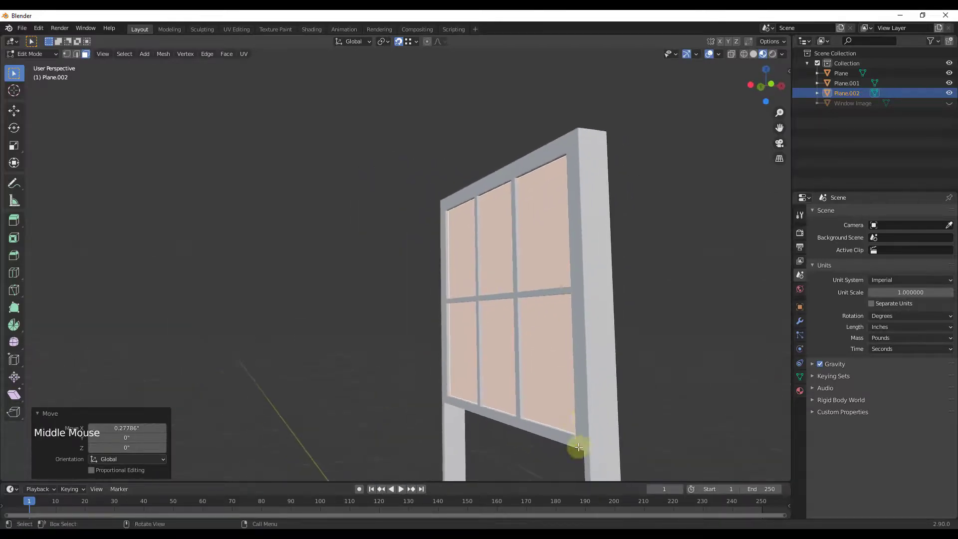
pyautogui.scroll(2, 577, 444)
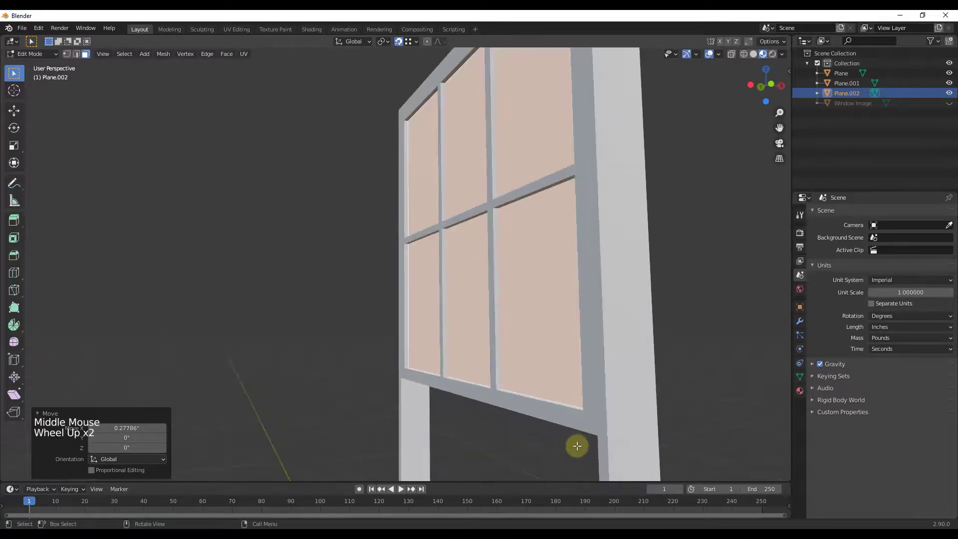
pyautogui.keyDown('shift'); pyautogui.click(511, 398); pyautogui.keyUp('shift')
pyautogui.press('Tab')
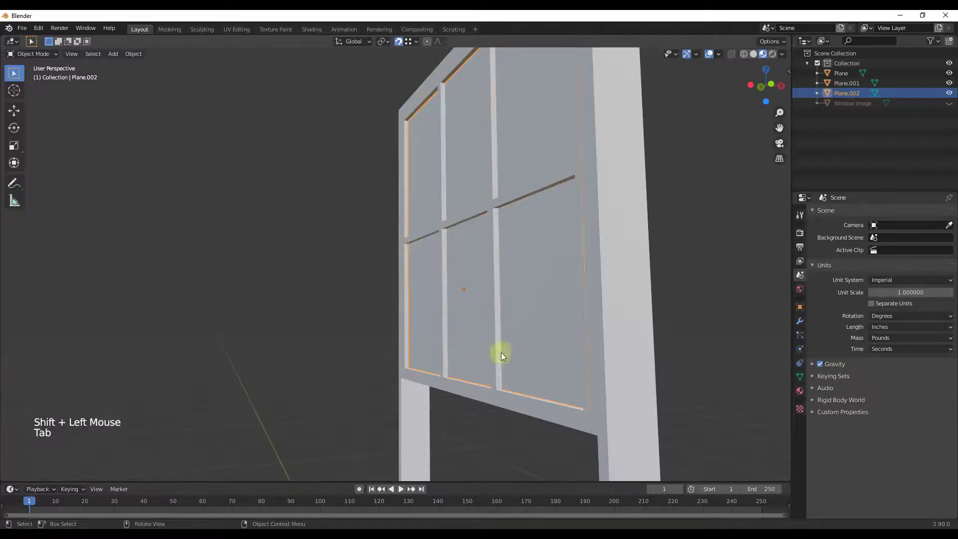
pyautogui.scroll(-4, 509, 379)
pyautogui.moveTo(551, 299); pyautogui.dragTo(529, 306, button='middle')
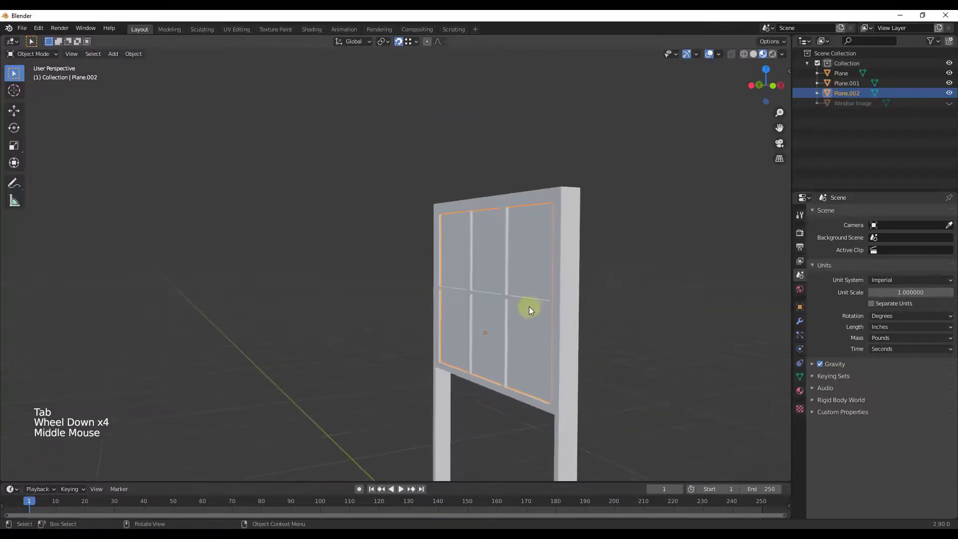
pyautogui.scroll(3, 512, 288)
pyautogui.keyDown('shift'); pyautogui.click(499, 286); pyautogui.keyUp('shift')
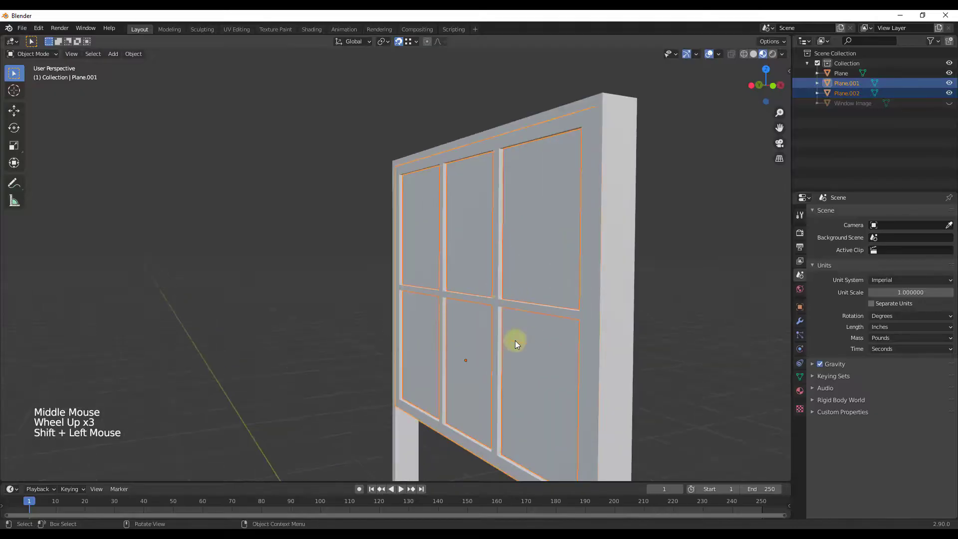
pyautogui.press('g')
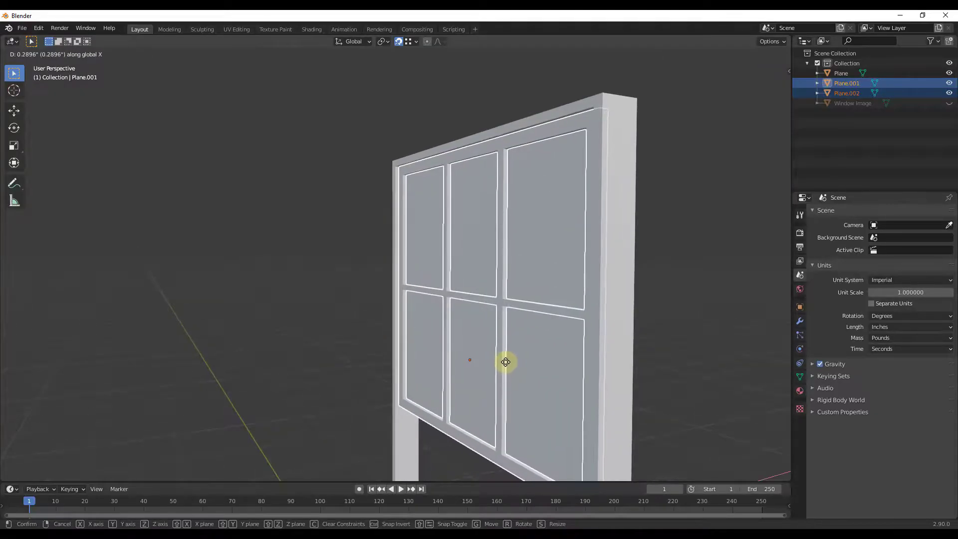
pyautogui.click(505, 361)
# Duplicate the upper sash and its glass, and move the copies down about 22.1 inches along Z.
pyautogui.scroll(-4, 514, 249)
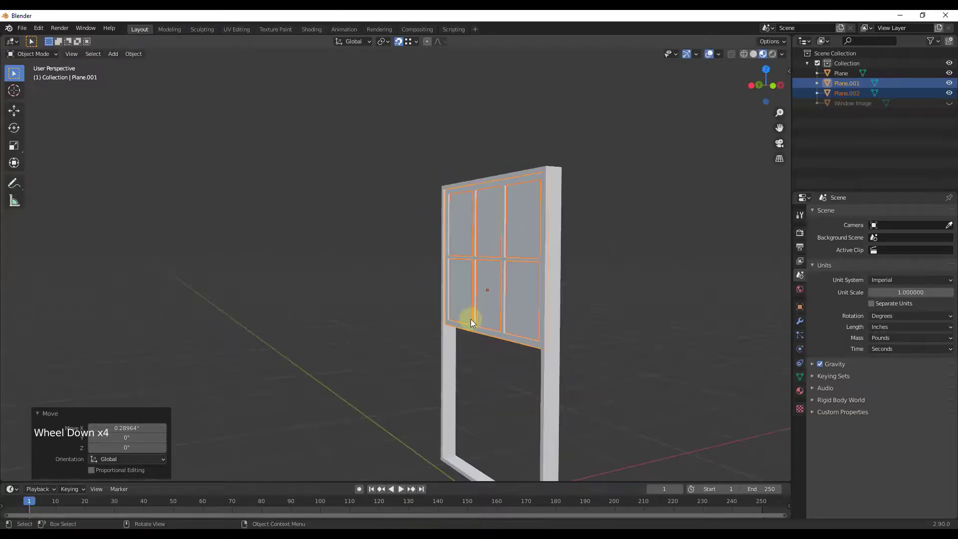
pyautogui.moveTo(455, 291); pyautogui.dragTo(524, 262, button='middle')
pyautogui.moveTo(764, 309)
pyautogui.mouseDown(button='middle')
pyautogui.moveTo(396, 302)
pyautogui.moveTo(769, 304)
pyautogui.mouseUp(button='middle')
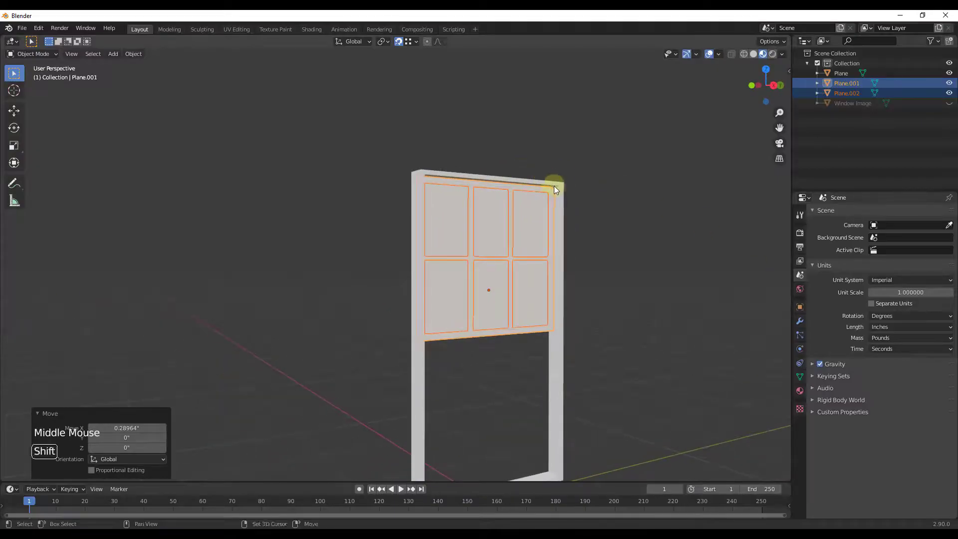
pyautogui.hotkey('shift', 'd')
pyautogui.rightClick(555, 332)
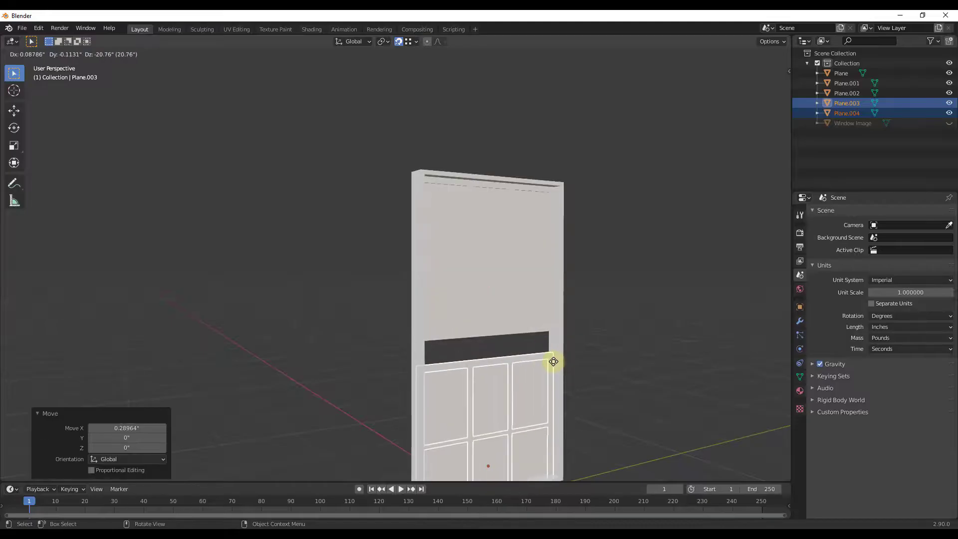
pyautogui.press('z')
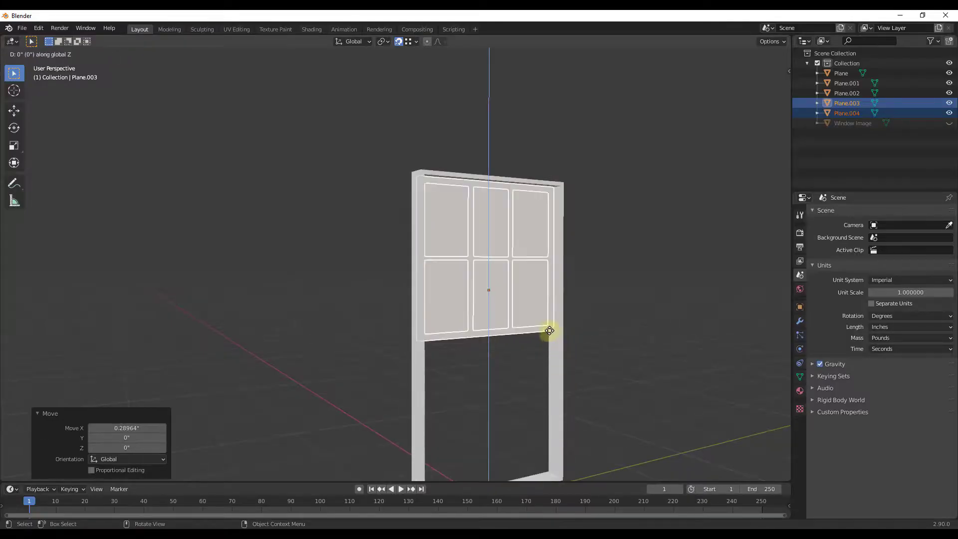
pyautogui.click(445, 361)
# Move the duplicated sash and glass up about 4.12 inches along Z, snapping their top to the upper sash's bottom edge.
pyautogui.moveTo(445, 361); pyautogui.dragTo(82, 343, button='middle')
pyautogui.scroll(3, 468, 368)
pyautogui.moveTo(469, 368); pyautogui.dragTo(617, 345, button='middle')
pyautogui.scroll(5, 414, 352)
pyautogui.moveTo(433, 366); pyautogui.dragTo(426, 347, button='middle')
pyautogui.scroll(3, 427, 369)
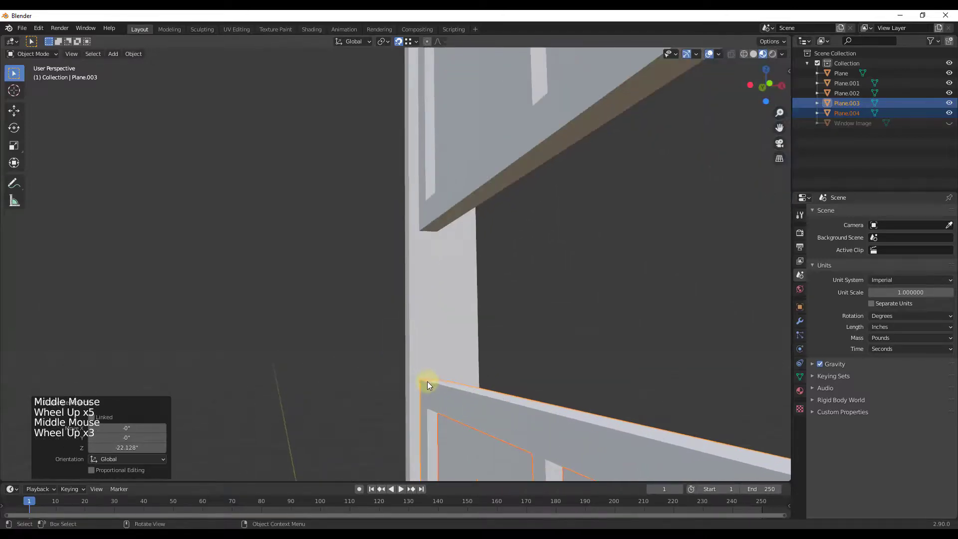
pyautogui.press('g')
pyautogui.click(438, 232)
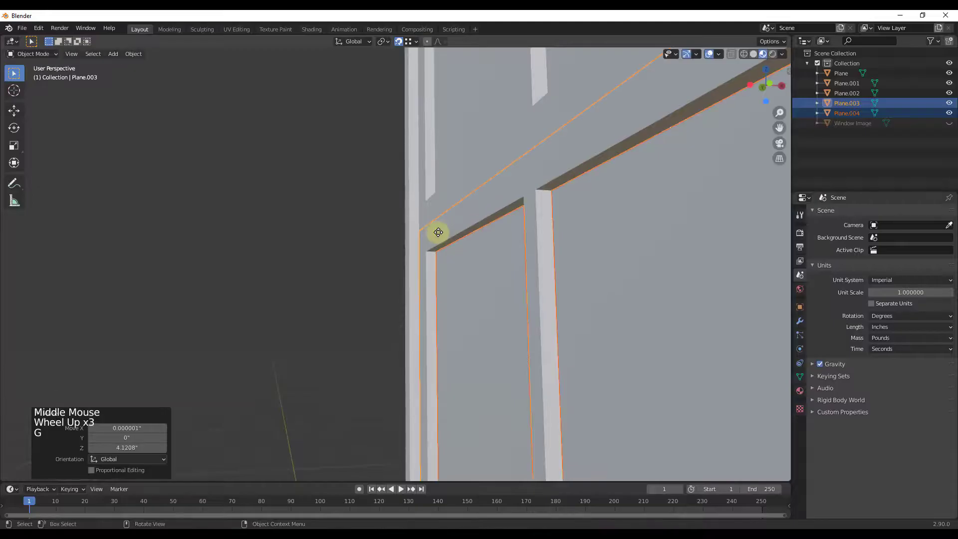
# Move the lower sash and its glass about 0.49 inches along X within the frame, and deselect everything.
pyautogui.press('g')
pyautogui.press('y')
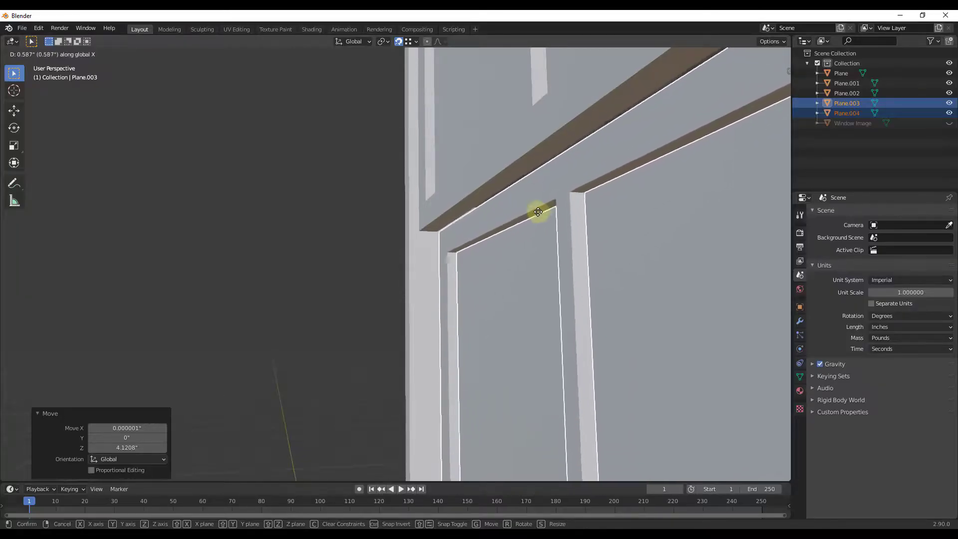
pyautogui.click(518, 210)
pyautogui.scroll(-1, 516, 216)
pyautogui.scroll(-11, 516, 211)
pyautogui.moveTo(509, 223); pyautogui.dragTo(221, 305, button='middle')
pyautogui.keyDown('shift'); pyautogui.moveTo(575, 299); pyautogui.dragTo(444, 363, button='middle'); pyautogui.keyUp('shift')
pyautogui.scroll(2, 574, 323)
pyautogui.moveTo(574, 323); pyautogui.dragTo(557, 336, button='middle')
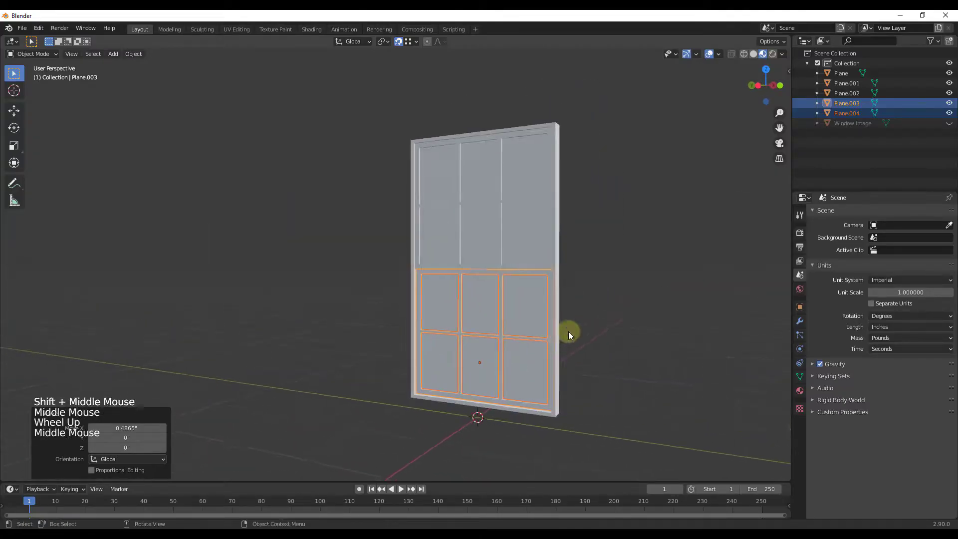
pyautogui.press('Tab')
pyautogui.press('Tab')
pyautogui.click(595, 319)
pyautogui.moveTo(614, 348); pyautogui.dragTo(609, 325, button='middle')
pyautogui.keyDown('shift'); pyautogui.scroll(1, 628, 311); pyautogui.keyUp('shift')
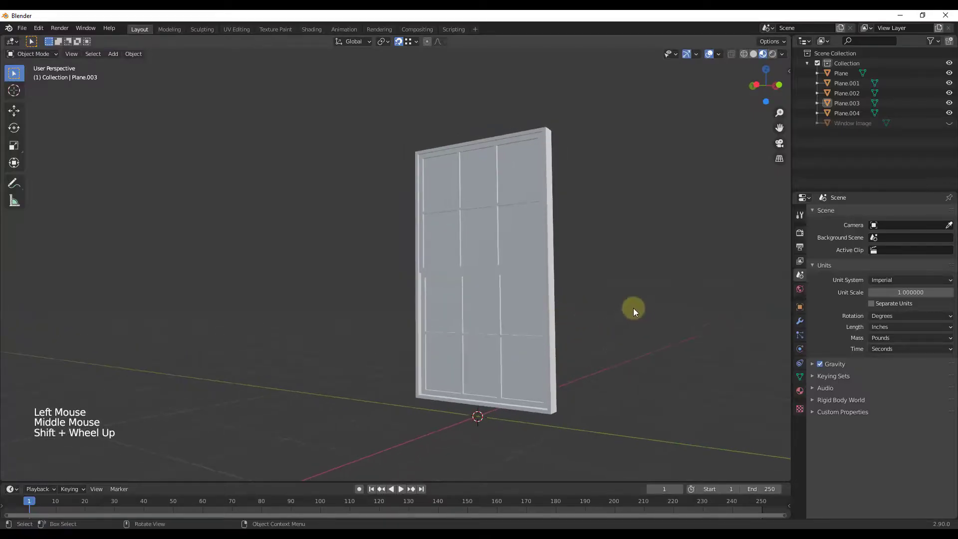
pyautogui.scroll(1, 611, 252)
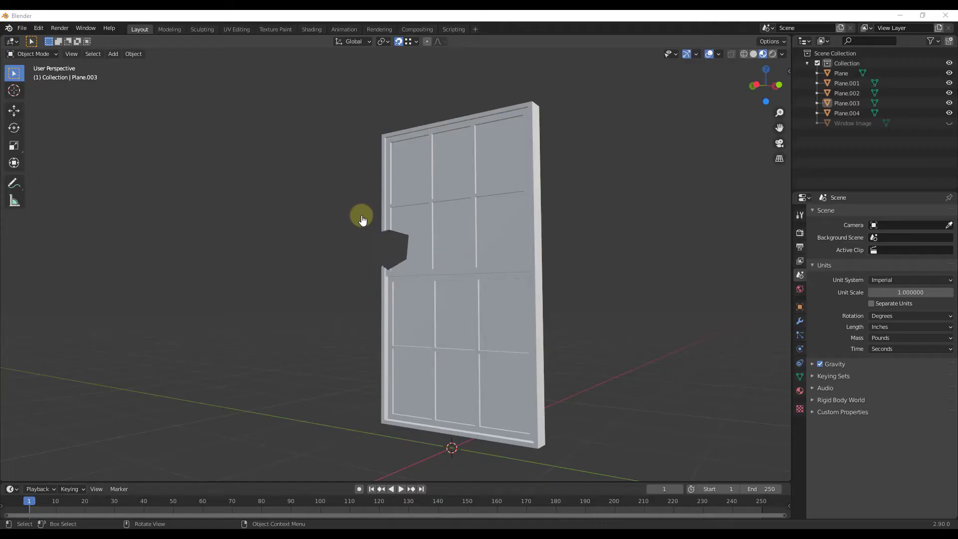
# Apply a glass material to the upper sash's glass plane.
pyautogui.moveTo(364, 218); pyautogui.dragTo(466, 252, button='middle')
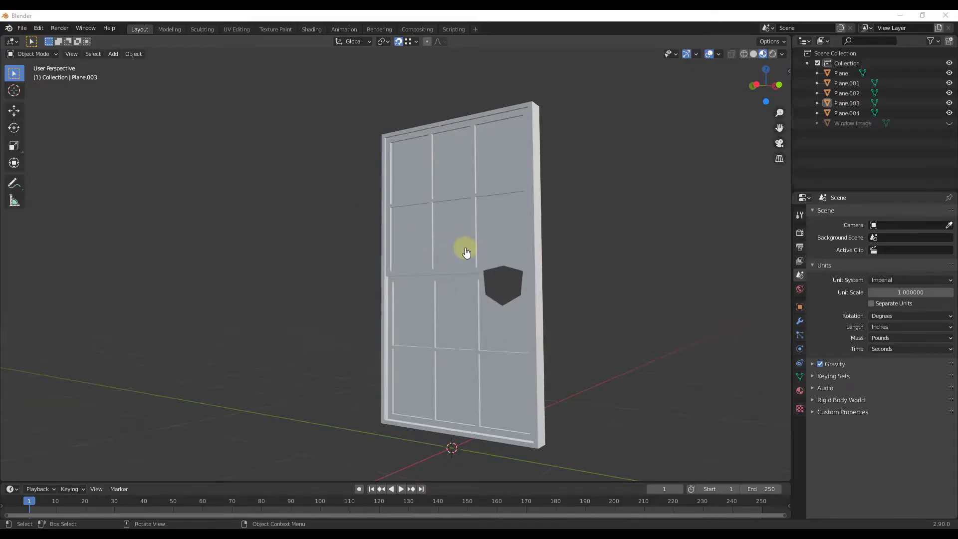
pyautogui.rightClick(445, 236)
pyautogui.click(438, 237)
pyautogui.click(343, 275)
pyautogui.click(344, 266)
pyautogui.click(343, 256)
pyautogui.click(465, 298)
pyautogui.click(451, 299)
pyautogui.click(454, 180)
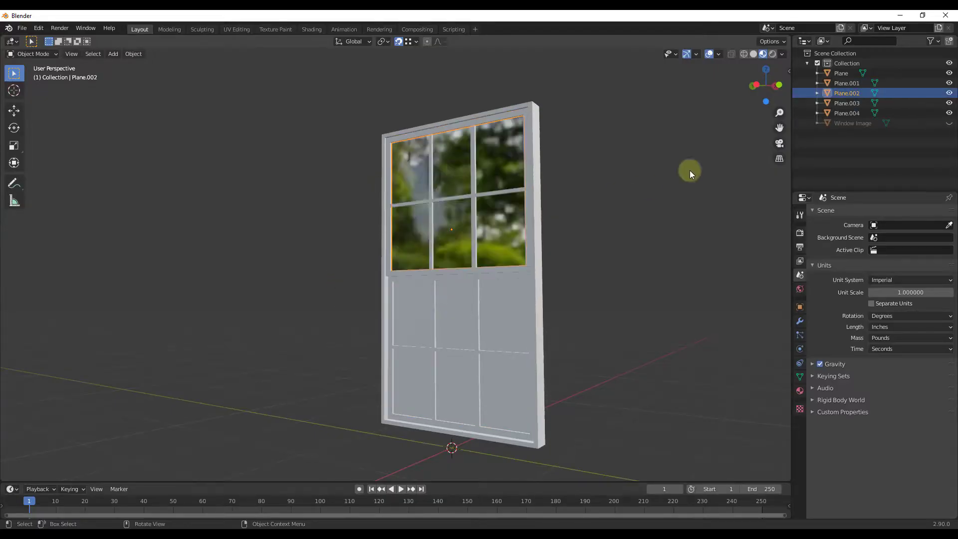
# Assign the existing Glass_material to the lower sash's glass plane.
pyautogui.click(800, 392)
pyautogui.click(456, 316)
pyautogui.click(817, 254)
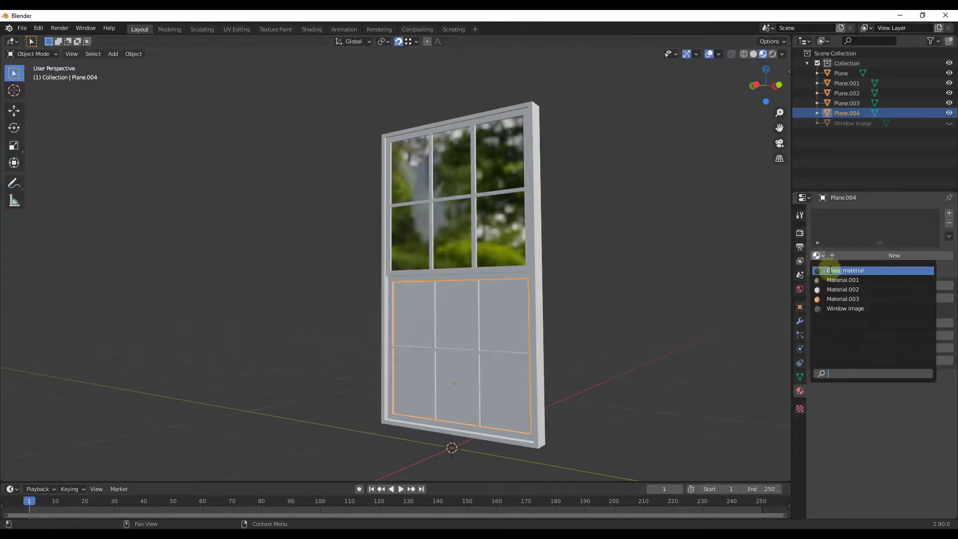
pyautogui.click(838, 271)
# Add a 24-inch plane at the world origin as a ground surface and scale it up about 7.74 times.
pyautogui.moveTo(698, 280); pyautogui.dragTo(598, 333, button='middle')
pyautogui.hotkey('shift', 'a')
pyautogui.moveTo(579, 325)
pyautogui.click(656, 326)
pyautogui.press('s')
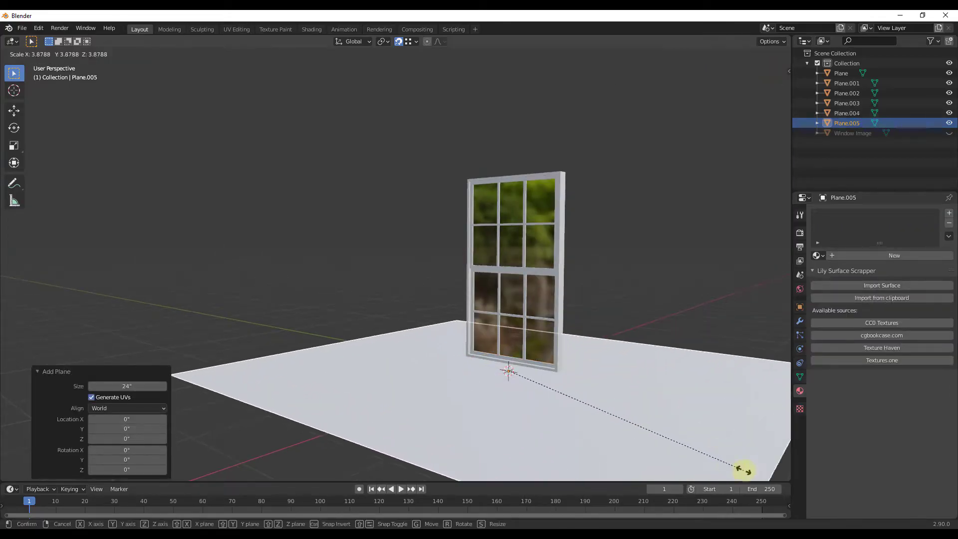
pyautogui.click(699, 406)
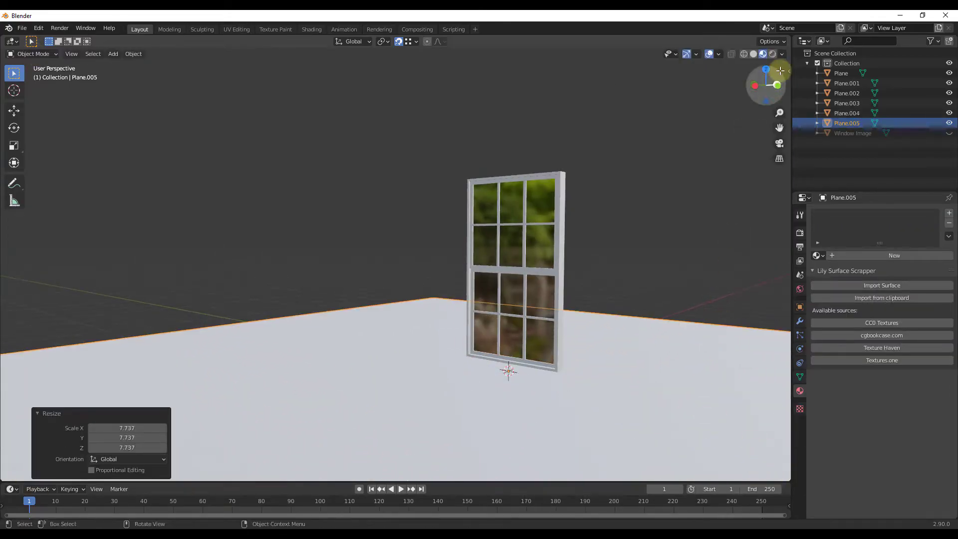
# Show the viewport with rendered shading and set the render engine to Cycles.
pyautogui.click(772, 53)
pyautogui.click(800, 232)
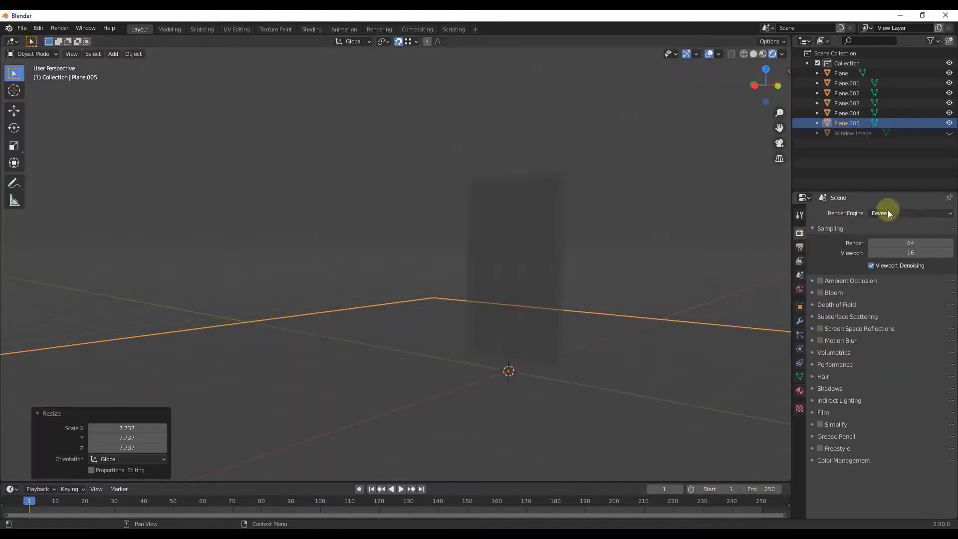
pyautogui.click(892, 213)
pyautogui.click(879, 245)
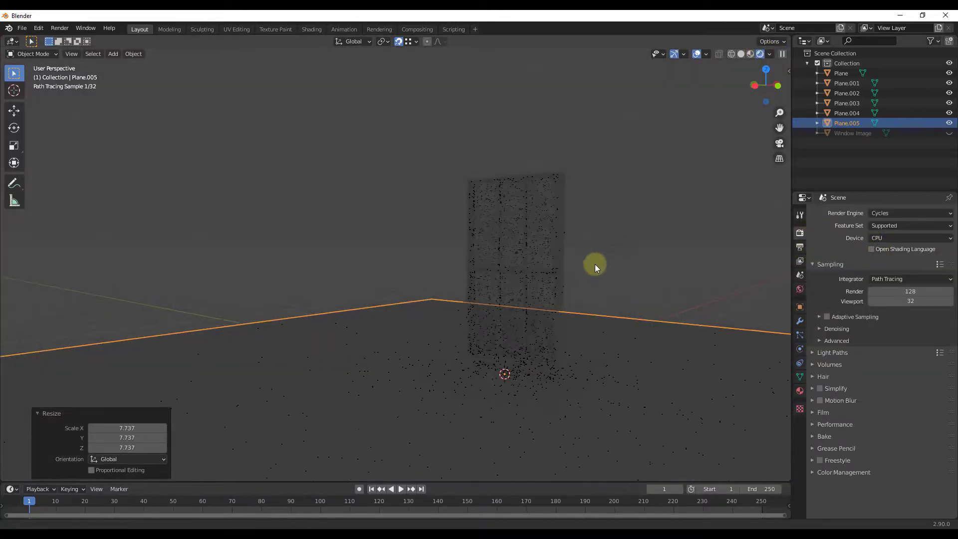
pyautogui.moveTo(608, 259); pyautogui.dragTo(561, 294, button='middle')
# Add a point light at the origin and move it about -19.6 inches along X, in front of the window.
pyautogui.hotkey('shift', 'a')
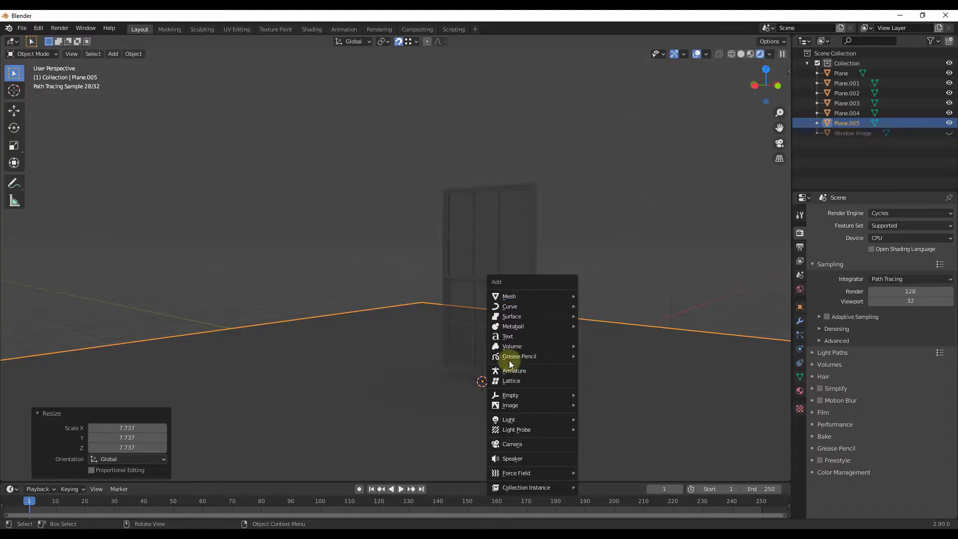
pyautogui.moveTo(519, 419)
pyautogui.click(592, 418)
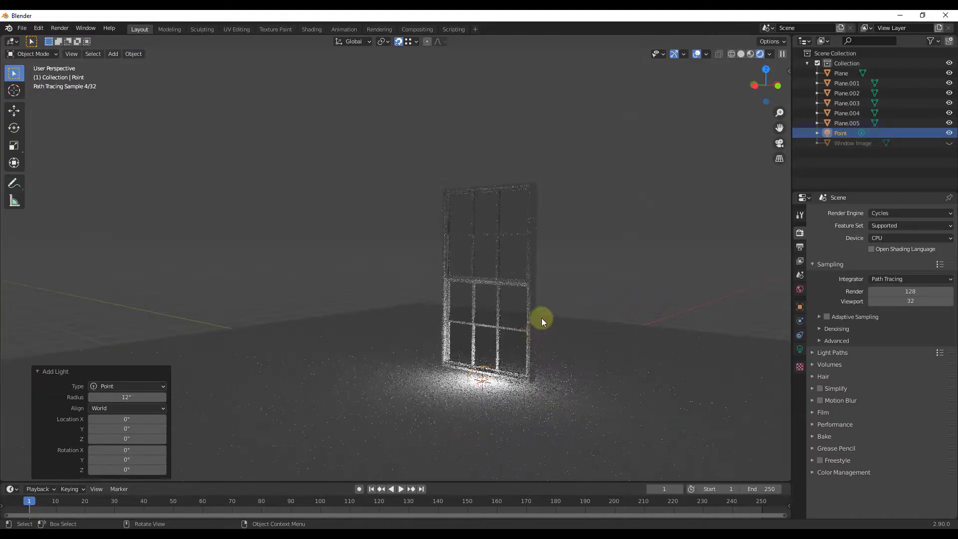
pyautogui.press('g')
pyautogui.press('x')
pyautogui.click(465, 404)
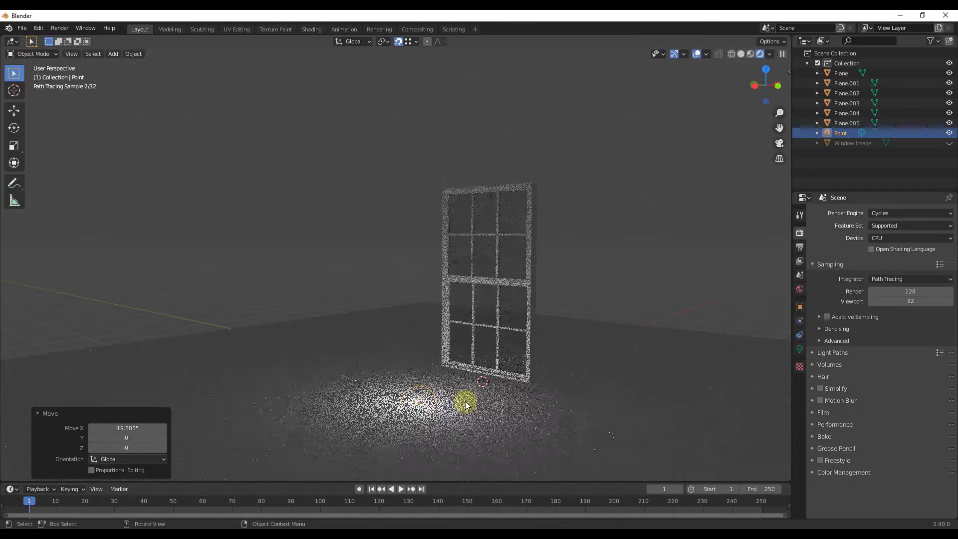
# Raise the point light about 38.9 inches along Z, and move it about 11.5 inches along Y.
pyautogui.press('g')
pyautogui.press('z')
pyautogui.click(412, 174)
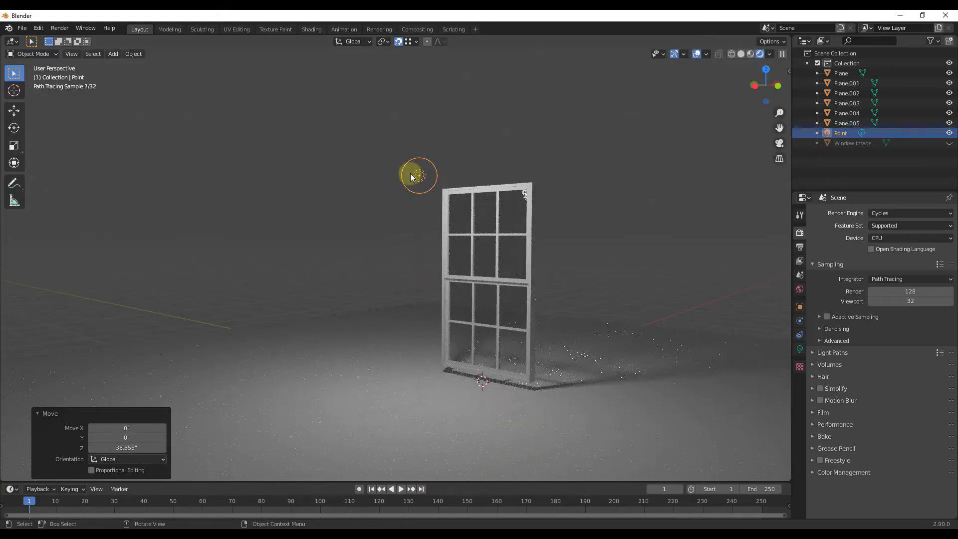
pyautogui.press('g')
pyautogui.press('y')
pyautogui.click(374, 177)
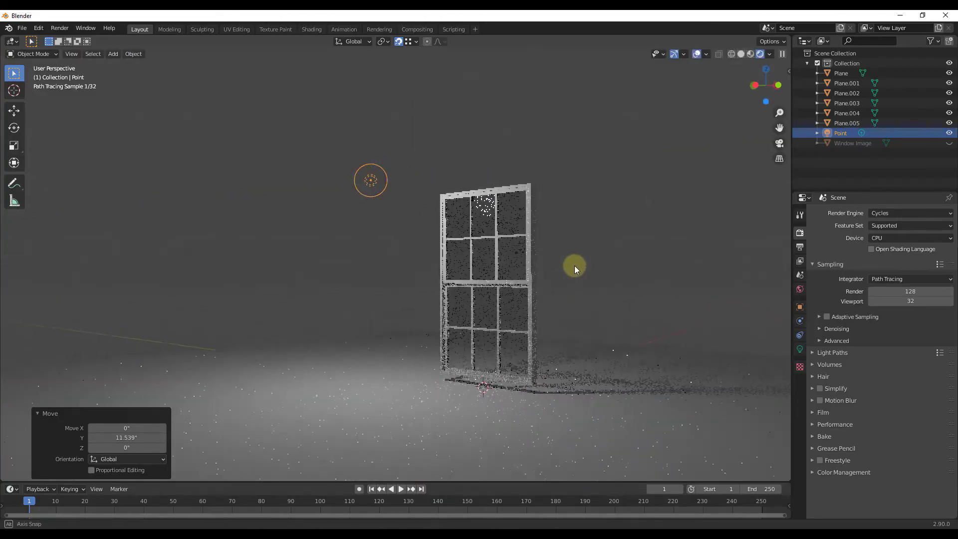
pyautogui.moveTo(573, 265); pyautogui.dragTo(569, 250, button='middle')
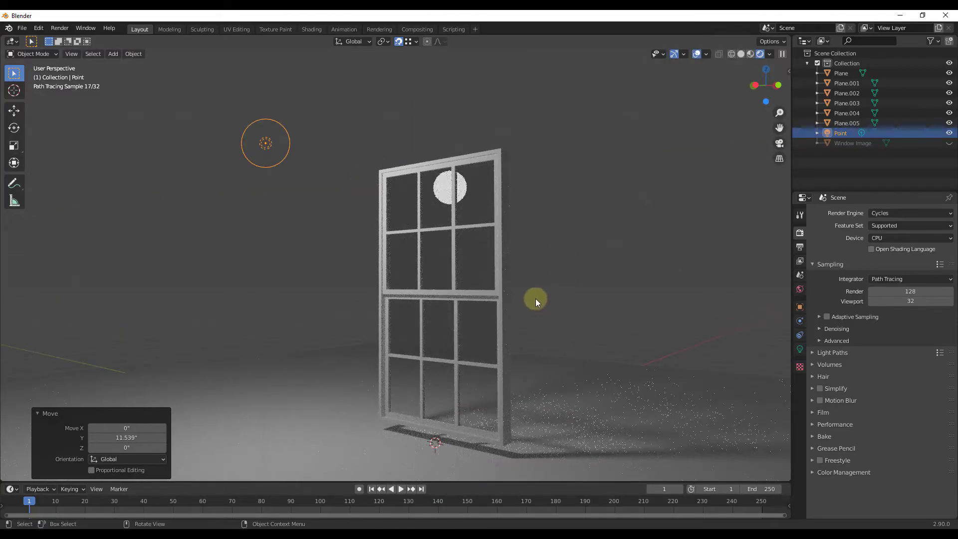
pyautogui.moveTo(534, 302); pyautogui.dragTo(451, 277, button='middle')
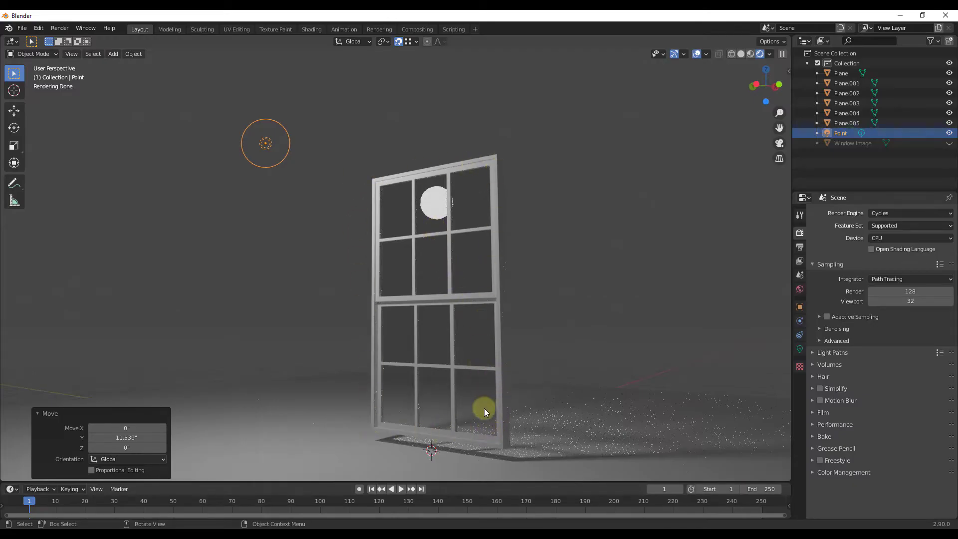
pyautogui.moveTo(540, 352); pyautogui.dragTo(498, 261, button='middle')
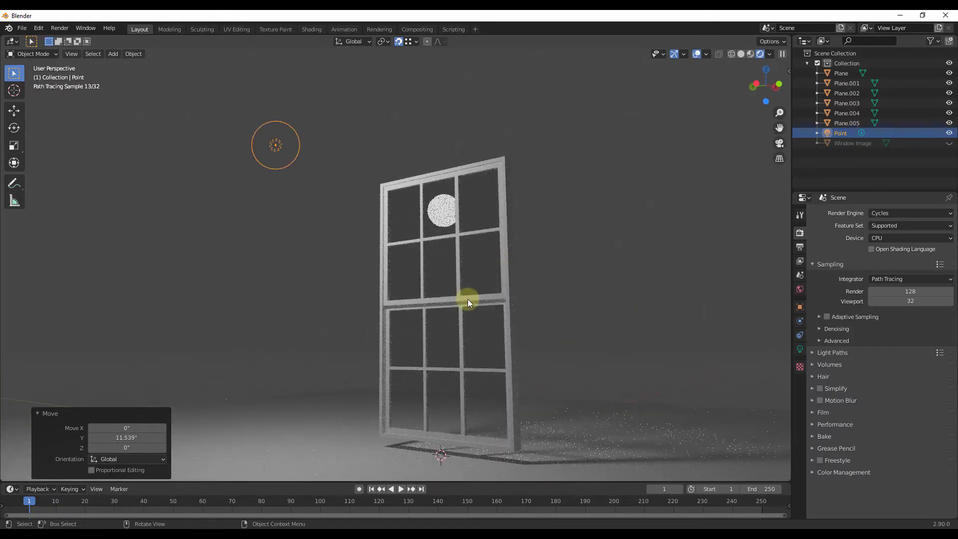